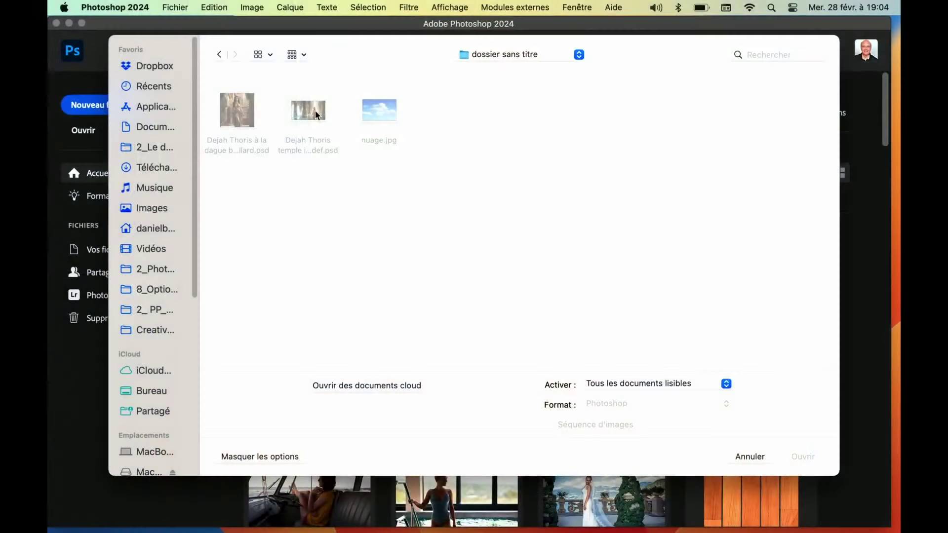
- Select the Dejah Thoris temple PSD in the folder that also holds nuage.jpg
{"action": "left_click", "coordinate": [313, 109]}
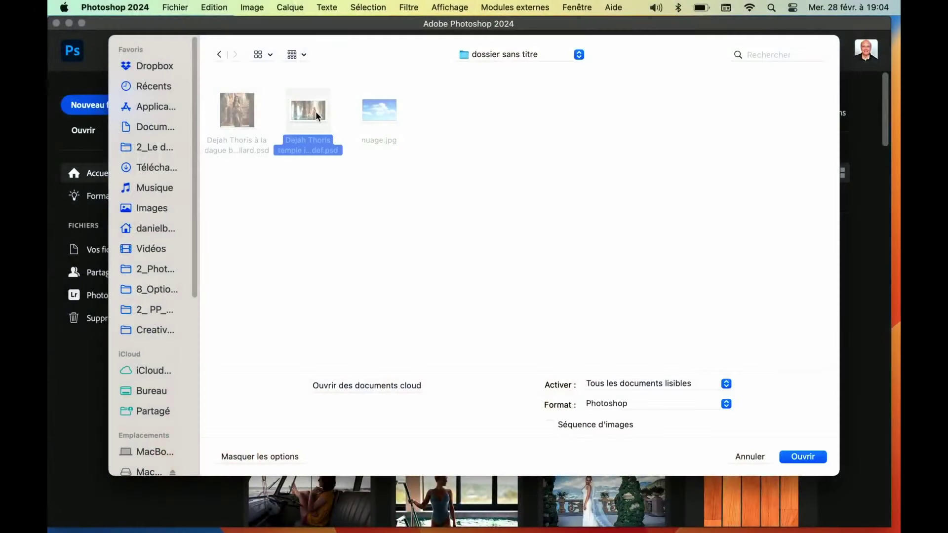
- Open the temple PSD and nuage.jpg together, accepting both missing-profile warnings
{"action": "left_click", "coordinate": [369, 116], "text": "super"}
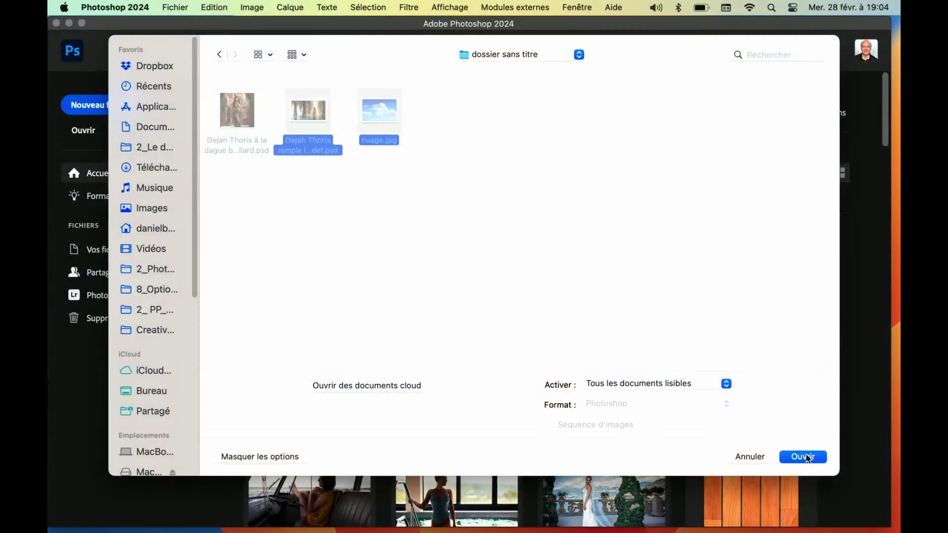
{"action": "left_click", "coordinate": [807, 458]}
{"action": "left_click", "coordinate": [612, 276]}
{"action": "left_click", "coordinate": [607, 275]}
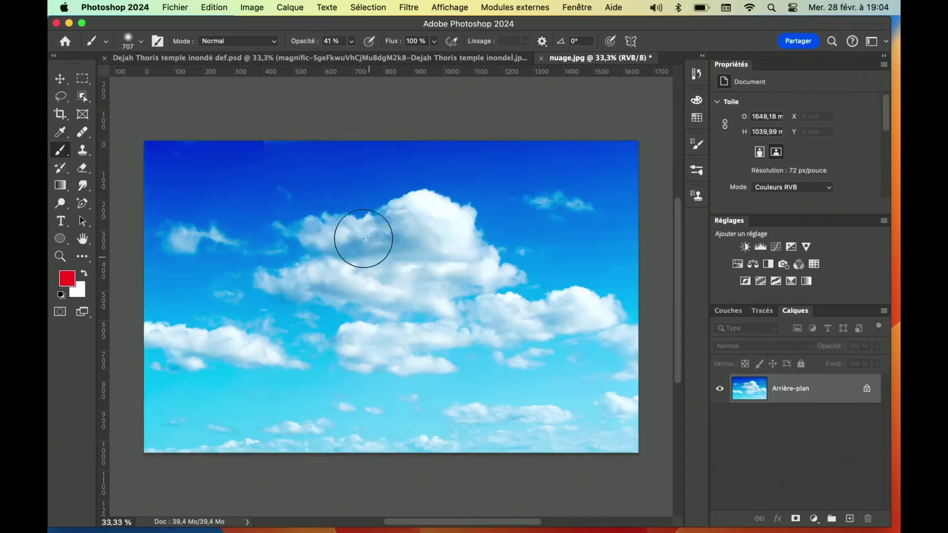
- Check the temple document, return to nuage.jpg, and show the Fenêtre panel list
{"action": "left_click", "coordinate": [237, 58]}
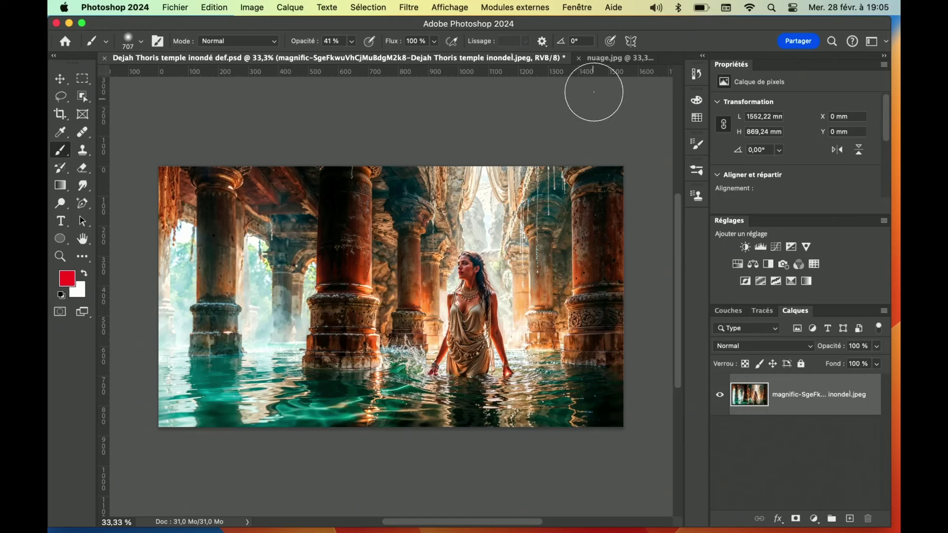
{"action": "left_click", "coordinate": [600, 58]}
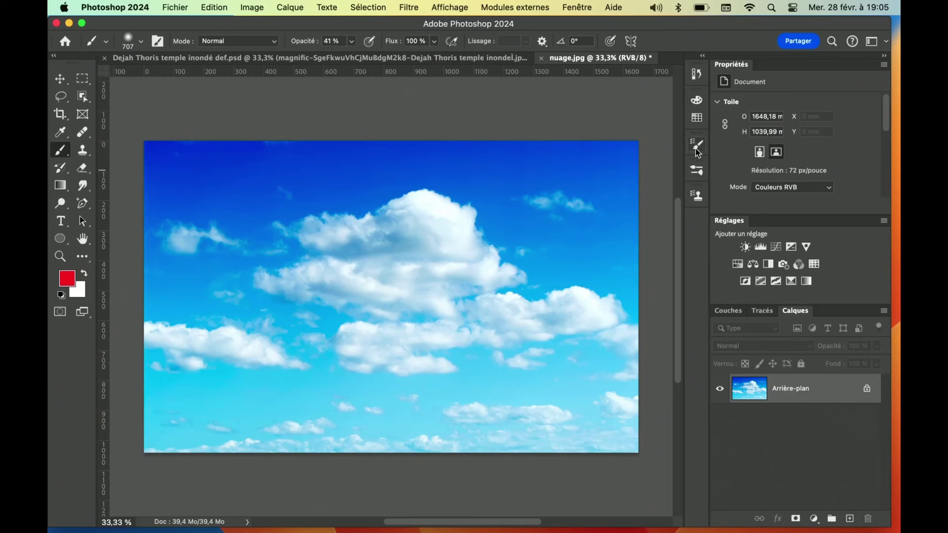
{"action": "left_click", "coordinate": [577, 8]}
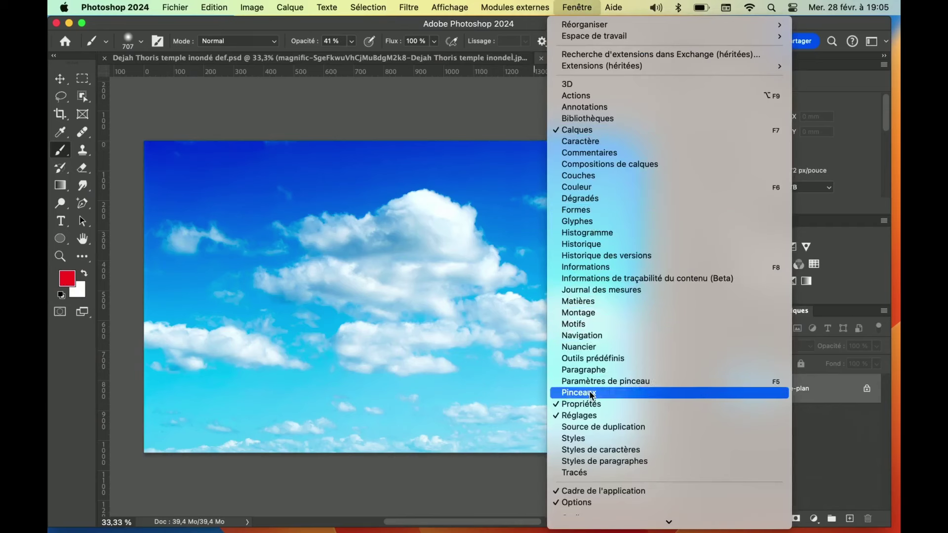
- Dismiss the Fenêtre menu and browse the installed brush library in the Pinceaux panel
{"action": "left_click", "coordinate": [503, 127]}
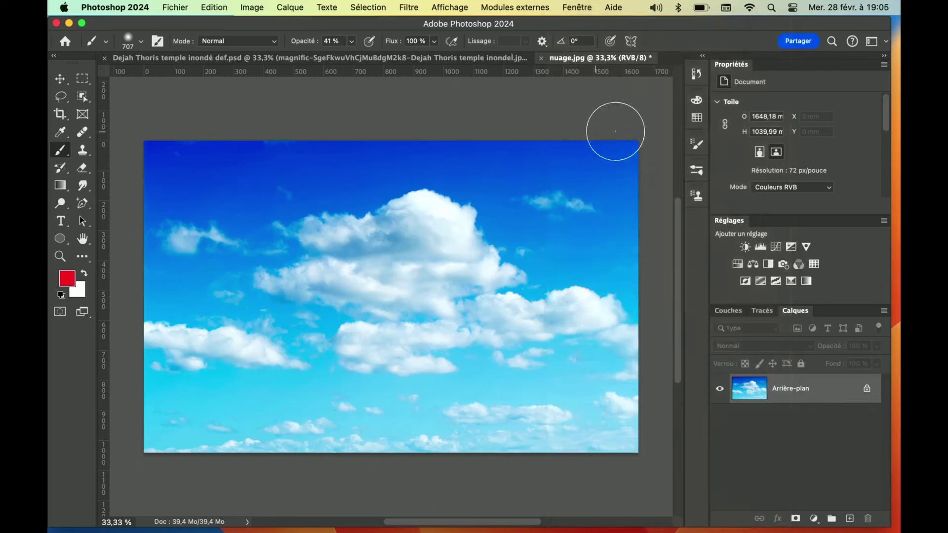
{"action": "left_click", "coordinate": [696, 147]}
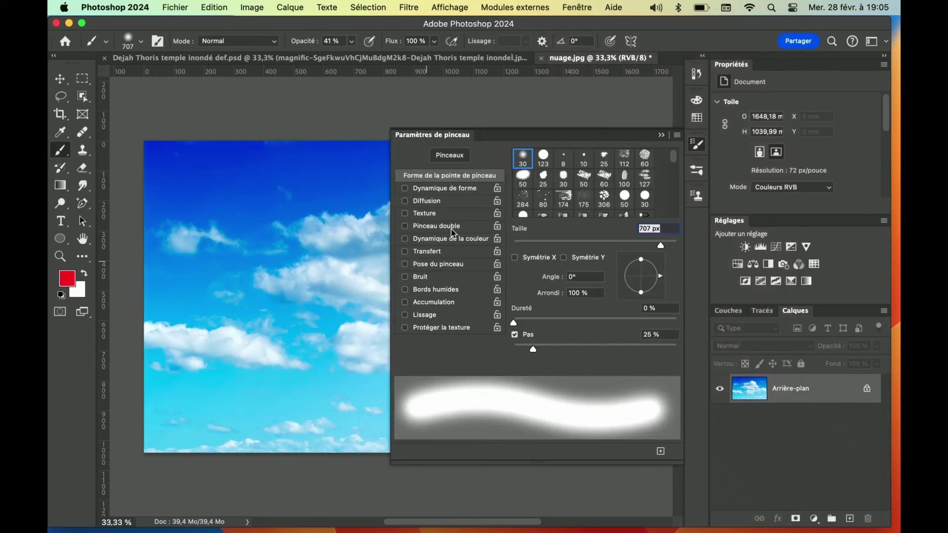
{"action": "left_click", "coordinate": [698, 170]}
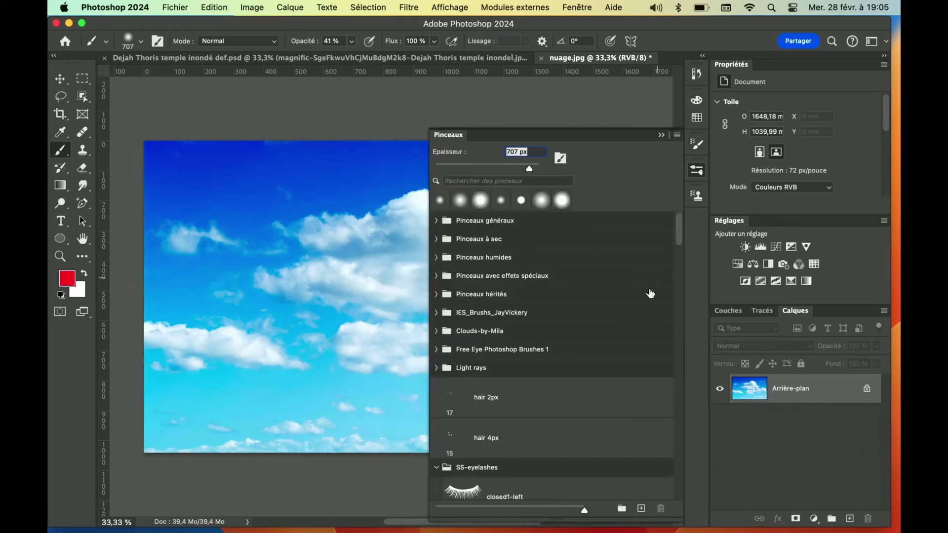
{"action": "scroll", "coordinate": [475, 433], "scroll_direction": "down", "scroll_amount": 2}
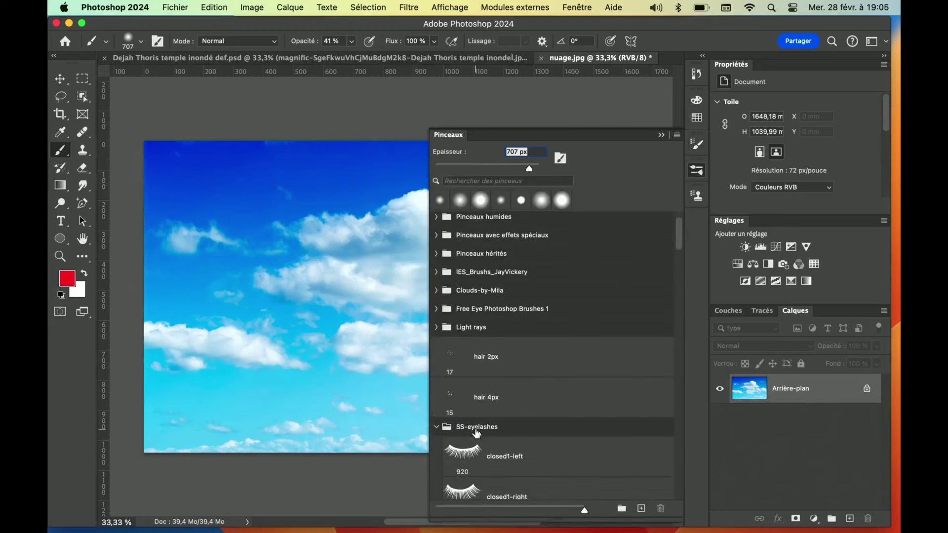
{"action": "scroll", "coordinate": [475, 434], "scroll_direction": "down", "scroll_amount": 2}
{"action": "scroll", "coordinate": [475, 430], "scroll_direction": "down", "scroll_amount": 2}
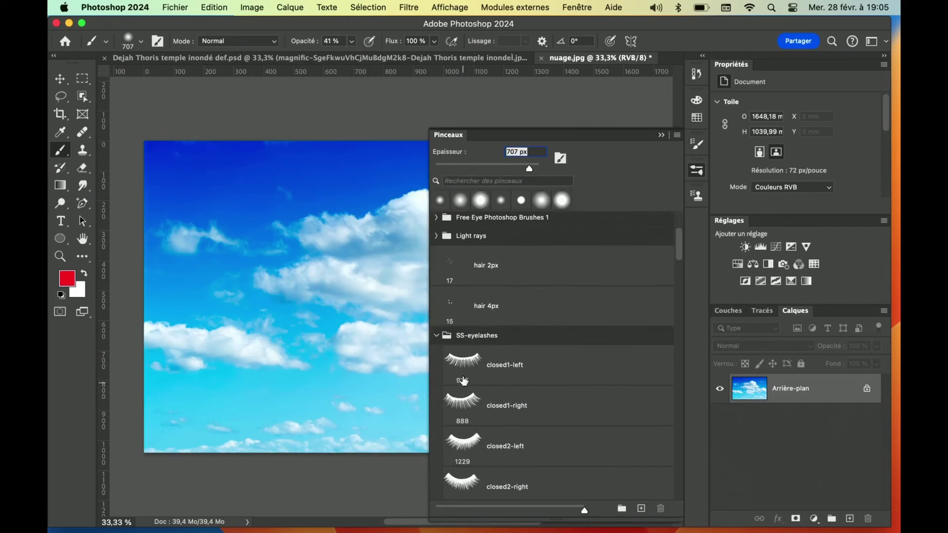
{"action": "scroll", "coordinate": [455, 404], "scroll_direction": "down", "scroll_amount": 1}
- Collapse the SS-eyelashes and 20 Female Eyes Ps Brushes folders and close the brush library
{"action": "left_click", "coordinate": [441, 324]}
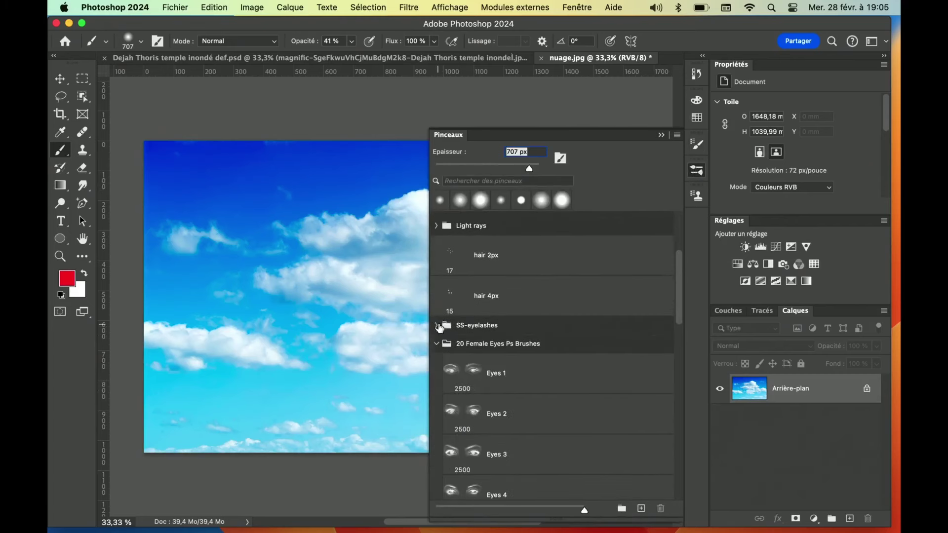
{"action": "scroll", "coordinate": [499, 334], "scroll_direction": "down", "scroll_amount": 1}
{"action": "scroll", "coordinate": [453, 316], "scroll_direction": "down", "scroll_amount": 2}
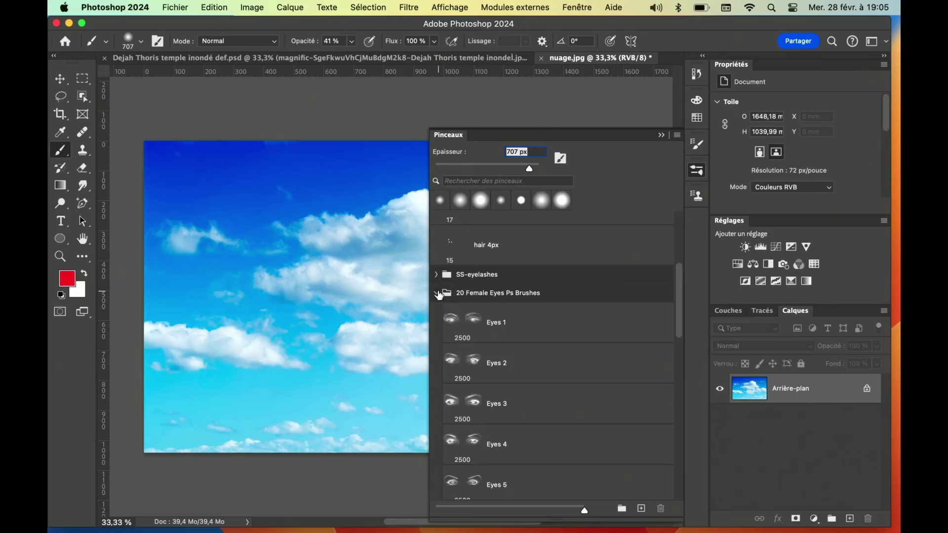
{"action": "left_click", "coordinate": [438, 294]}
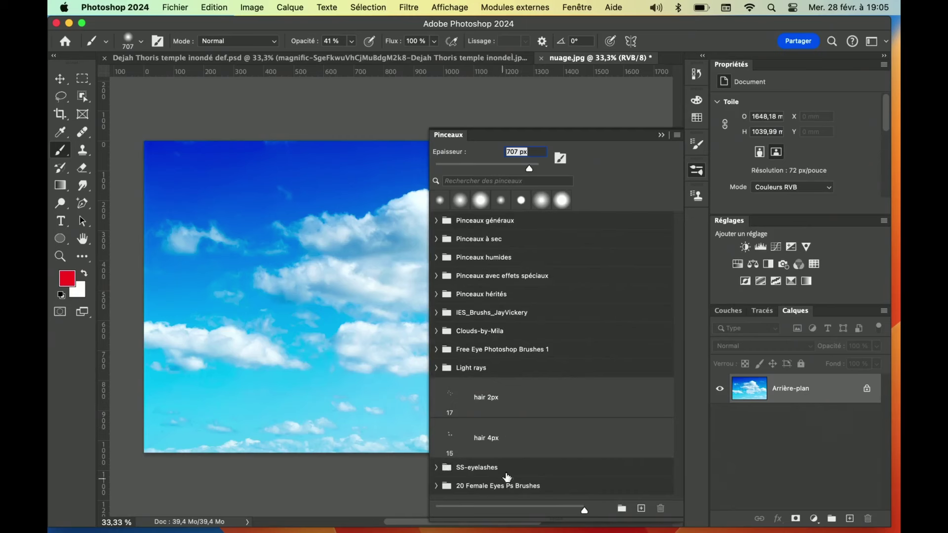
{"action": "left_click", "coordinate": [661, 136]}
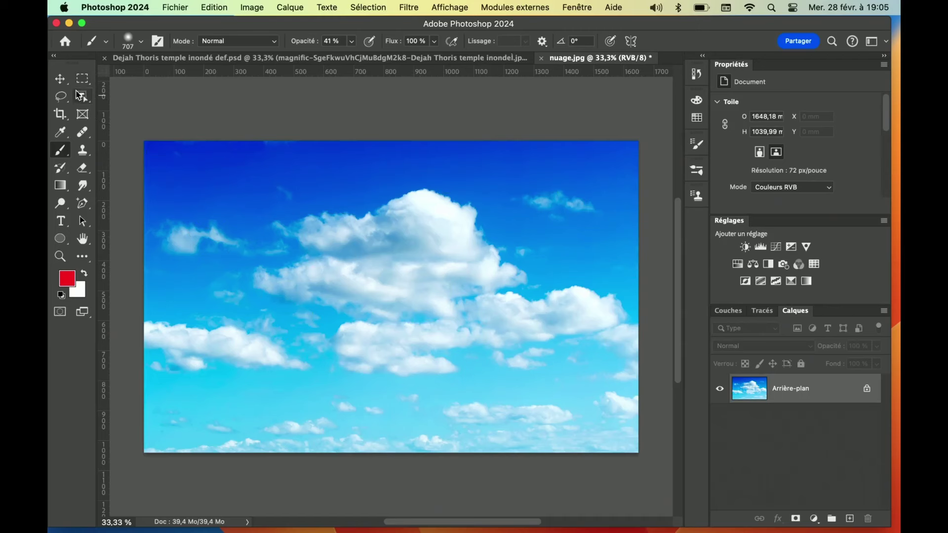
{"action": "left_click", "coordinate": [82, 79]}
- Draw a rectangular selection around the central clouds, then cancel Définir un pinceau prédéfini
{"action": "mouse_move", "coordinate": [247, 171]}
{"action": "left_mouse_down"}
{"action": "mouse_move", "coordinate": [290, 303]}
{"action": "mouse_move", "coordinate": [552, 398]}
{"action": "left_mouse_up"}
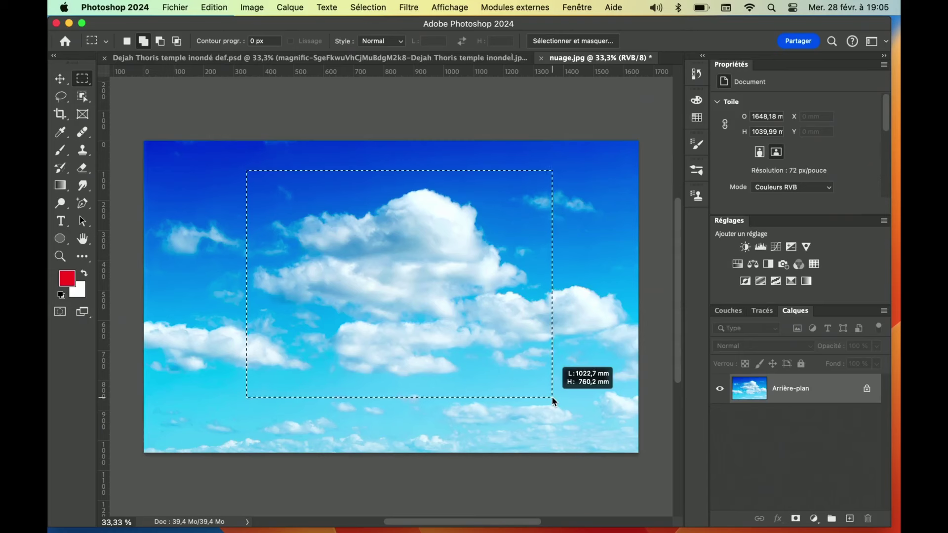
{"action": "left_click_drag", "start_coordinate": [552, 398], "coordinate": [552, 397]}
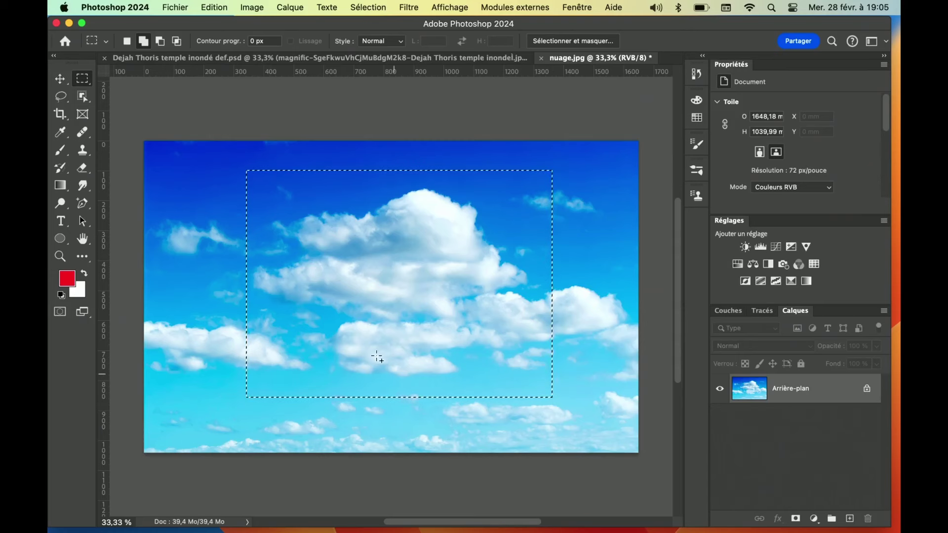
{"action": "left_click", "coordinate": [212, 7]}
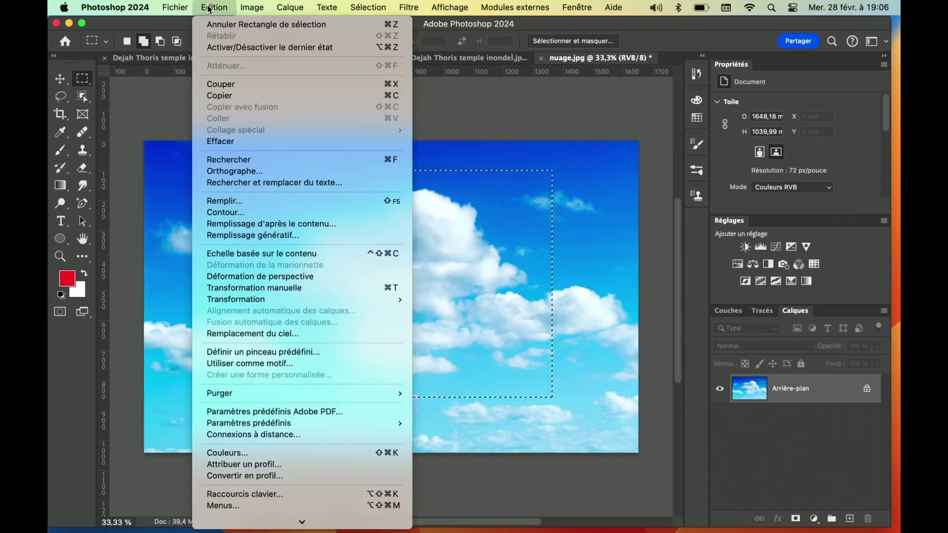
{"action": "left_click", "coordinate": [245, 352]}
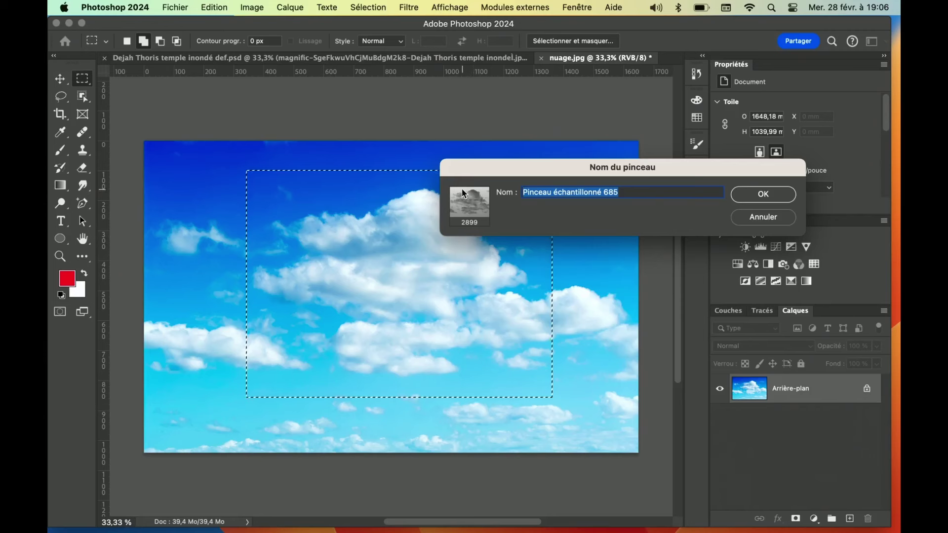
{"action": "left_click", "coordinate": [759, 215]}
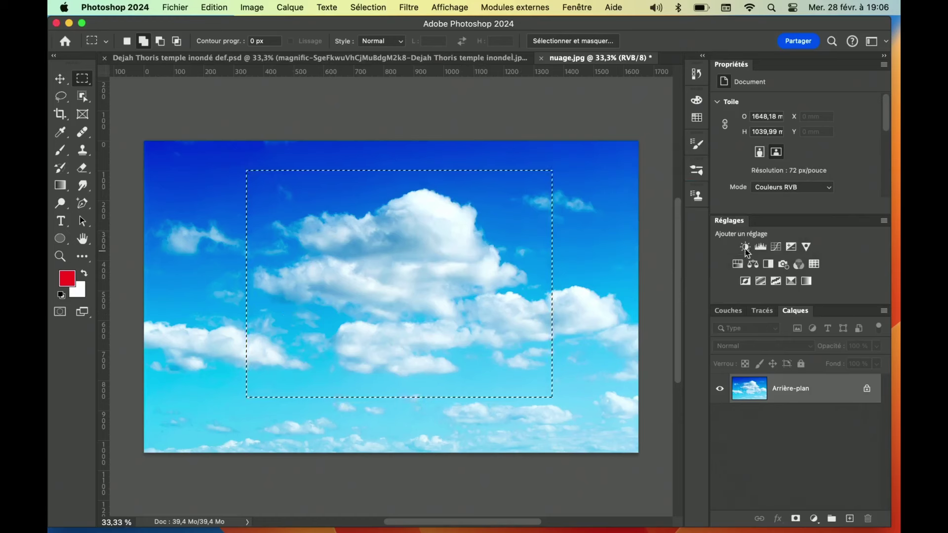
- Add a Noir et blanc adjustment layer with Cyans -84 and Bleus -118
{"action": "left_click", "coordinate": [769, 265]}
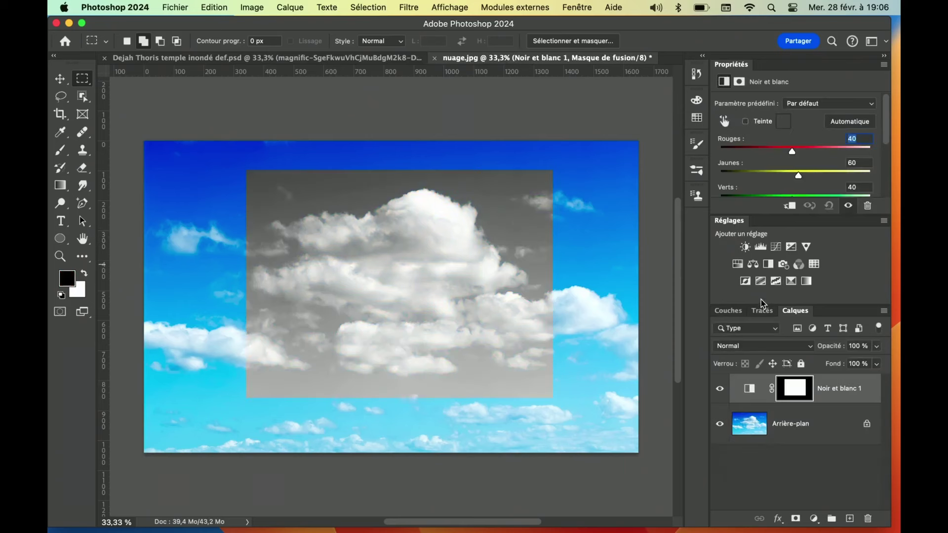
{"action": "key", "text": "ctrl+z"}
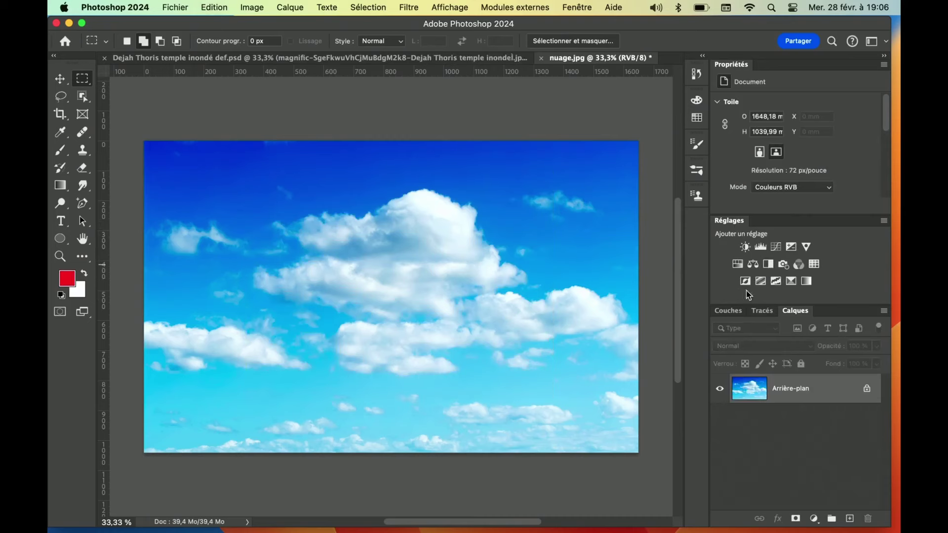
{"action": "left_click", "coordinate": [771, 265]}
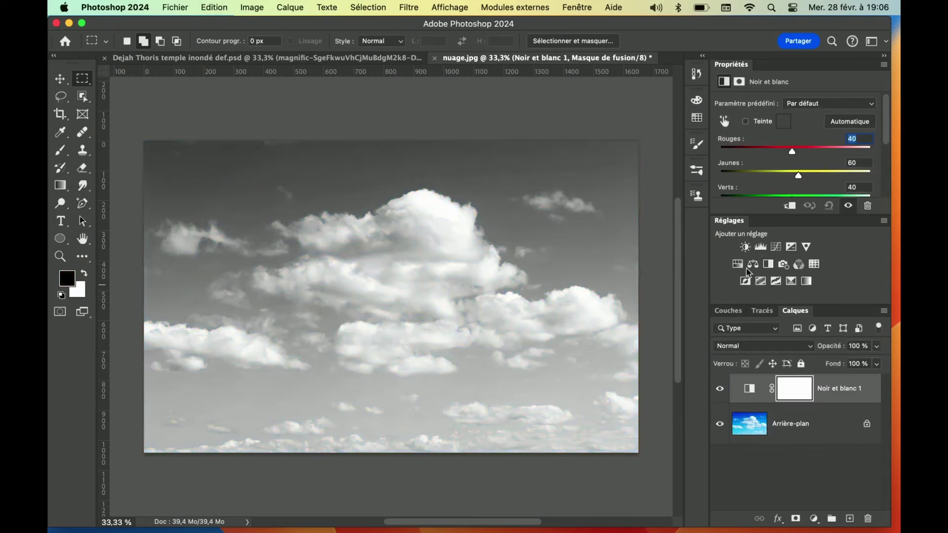
{"action": "left_click_drag", "start_coordinate": [801, 215], "coordinate": [801, 295]}
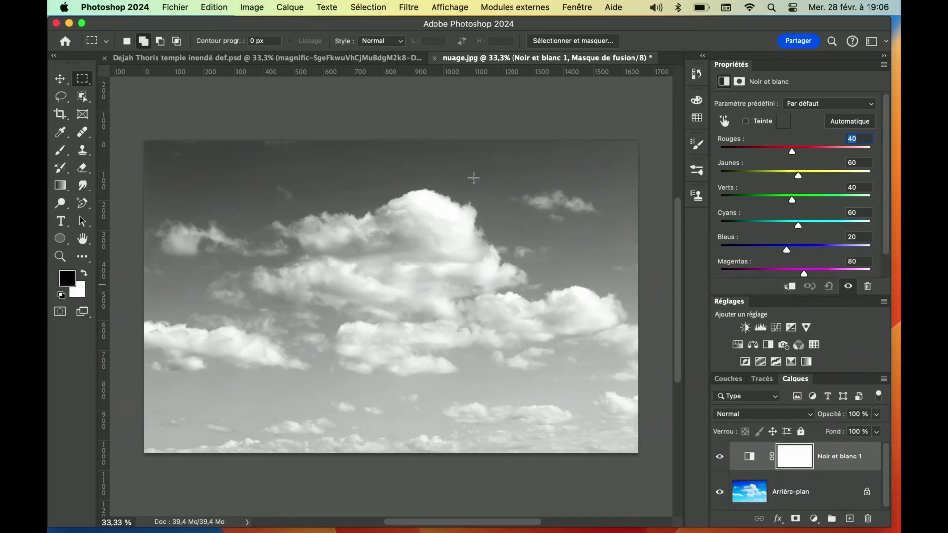
{"action": "left_click_drag", "start_coordinate": [787, 250], "coordinate": [750, 250]}
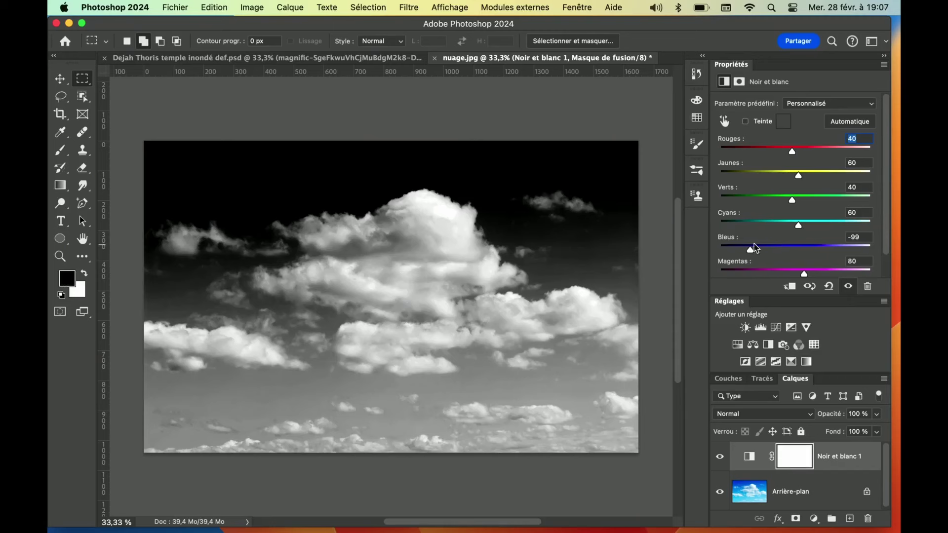
{"action": "left_click_drag", "start_coordinate": [751, 252], "coordinate": [748, 252]}
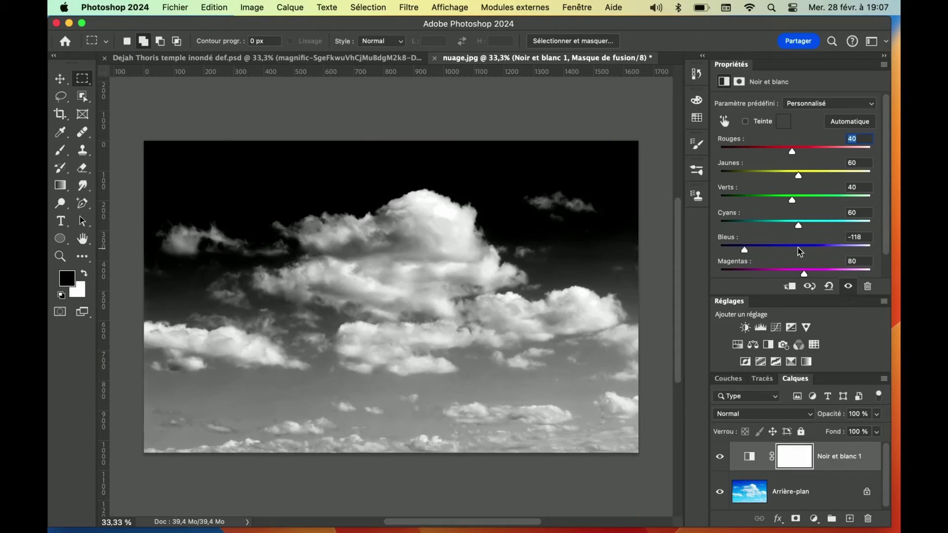
{"action": "left_click_drag", "start_coordinate": [799, 229], "coordinate": [756, 225]}
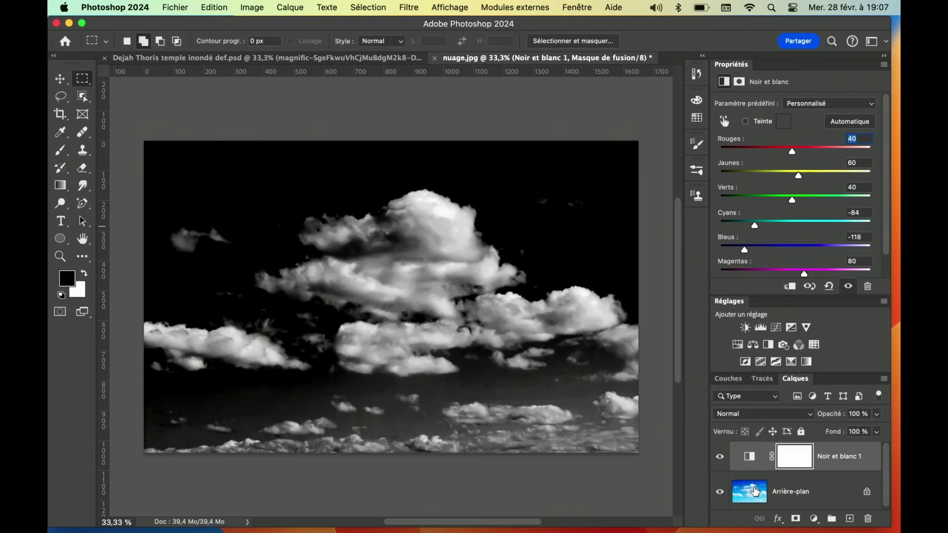
{"action": "left_click", "coordinate": [754, 490]}
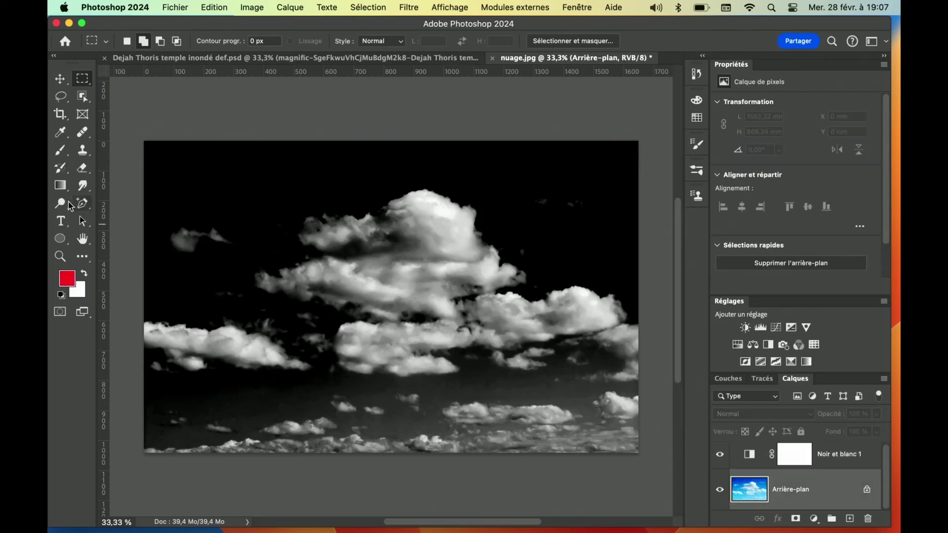
- Burn the sky's dark tones with a 615 px Densité + brush at 52% exposure
{"action": "left_click", "coordinate": [62, 203]}
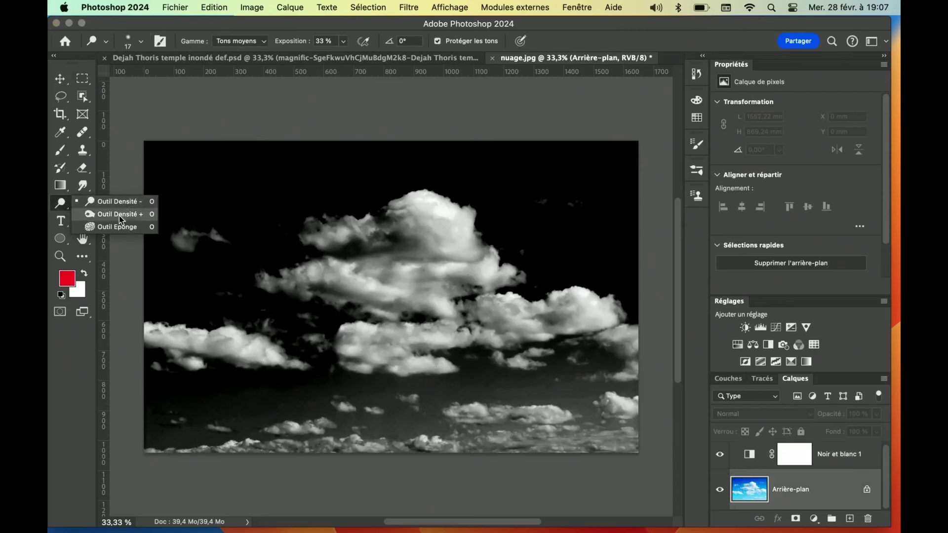
{"action": "left_click", "coordinate": [119, 215]}
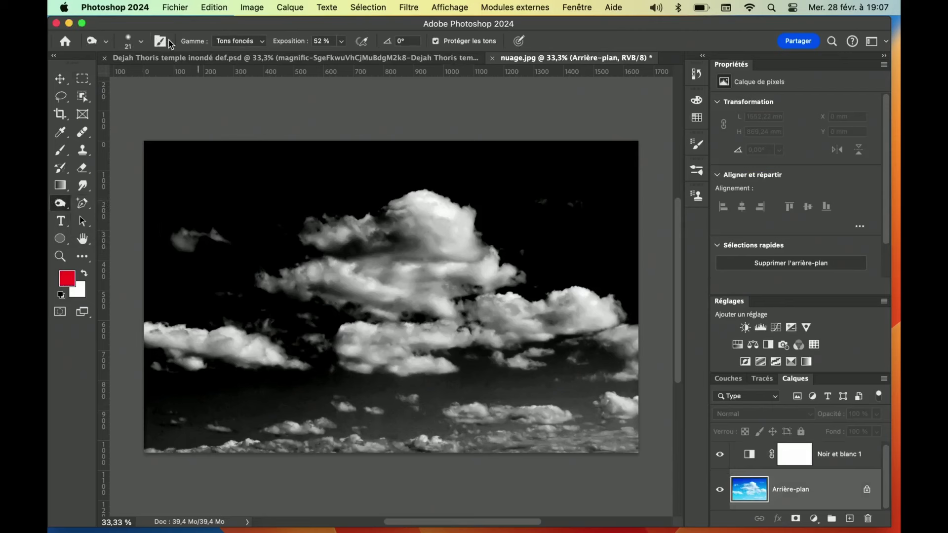
{"action": "left_click", "coordinate": [250, 42]}
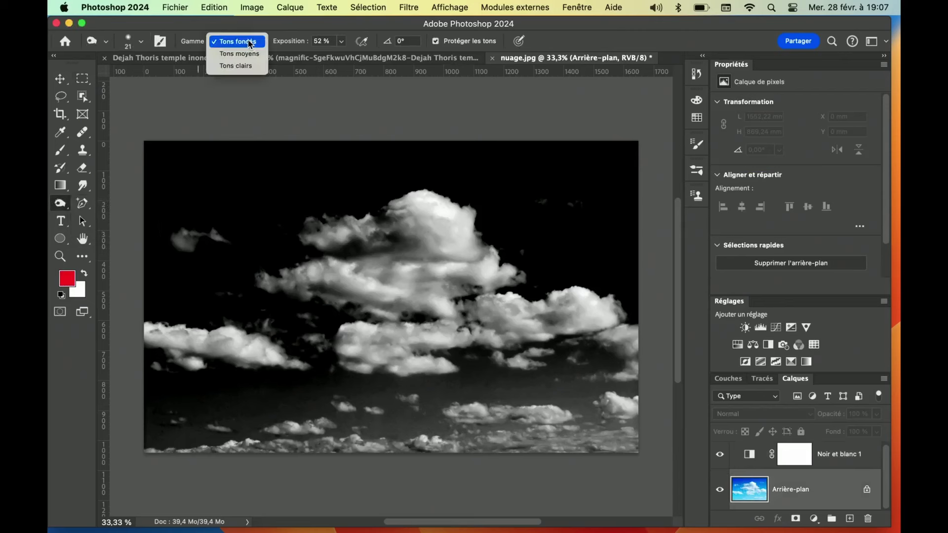
{"action": "left_click", "coordinate": [250, 43]}
{"action": "left_click_drag", "start_coordinate": [269, 374], "coordinate": [319, 391]}
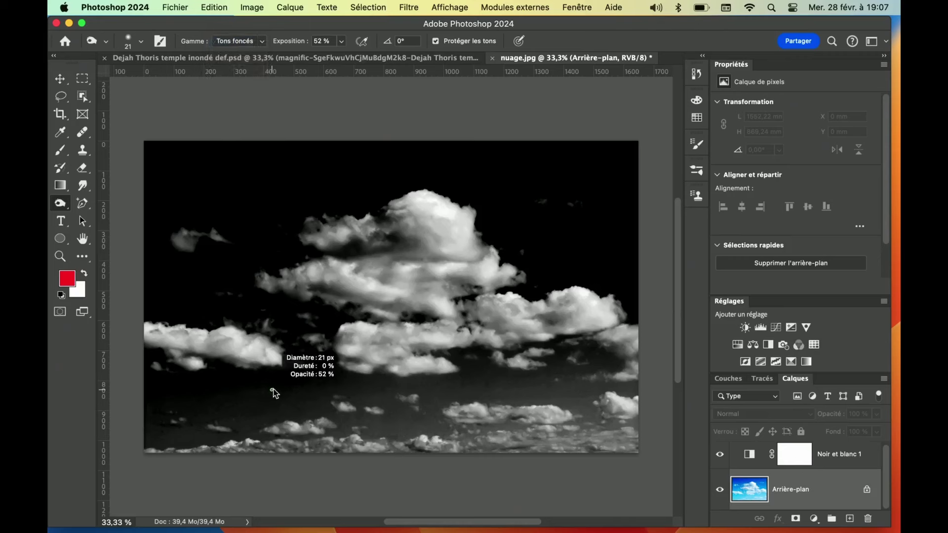
{"action": "mouse_move", "coordinate": [286, 397]}
{"action": "left_mouse_down"}
{"action": "mouse_move", "coordinate": [554, 382]}
{"action": "mouse_move", "coordinate": [462, 402]}
{"action": "mouse_move", "coordinate": [582, 383]}
{"action": "mouse_move", "coordinate": [350, 387]}
{"action": "mouse_move", "coordinate": [368, 398]}
{"action": "mouse_move", "coordinate": [311, 343]}
{"action": "mouse_move", "coordinate": [421, 394]}
{"action": "mouse_move", "coordinate": [599, 364]}
{"action": "mouse_move", "coordinate": [514, 271]}
{"action": "mouse_move", "coordinate": [299, 319]}
{"action": "mouse_move", "coordinate": [238, 298]}
{"action": "mouse_move", "coordinate": [306, 265]}
{"action": "mouse_move", "coordinate": [294, 216]}
{"action": "mouse_move", "coordinate": [257, 249]}
{"action": "left_mouse_up"}
{"action": "mouse_move", "coordinate": [344, 316]}
{"action": "left_mouse_down"}
{"action": "mouse_move", "coordinate": [309, 360]}
{"action": "mouse_move", "coordinate": [349, 258]}
{"action": "mouse_move", "coordinate": [493, 383]}
{"action": "left_mouse_up"}
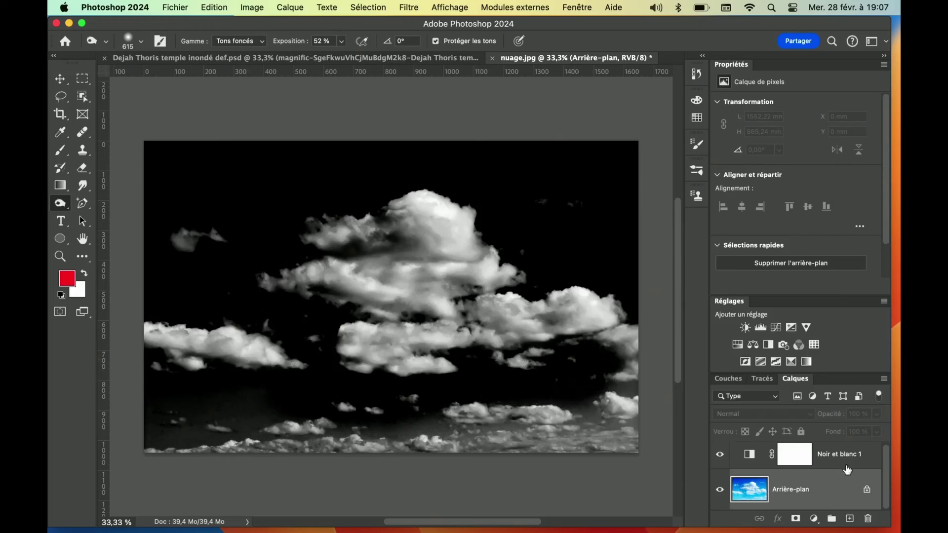
{"action": "left_click", "coordinate": [853, 459]}
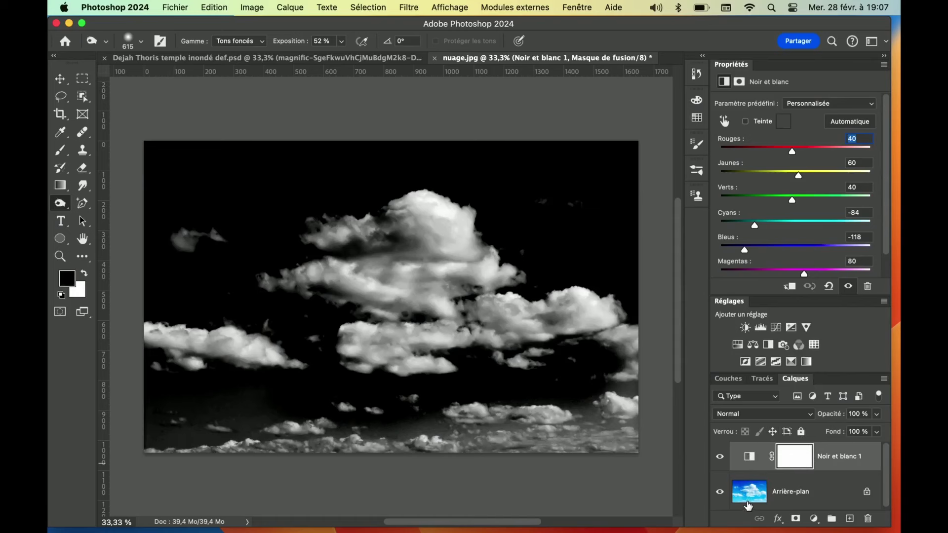
- Merge the Noir et blanc 1 adjustment down into the Arrière-plan layer
{"action": "left_click", "coordinate": [884, 379]}
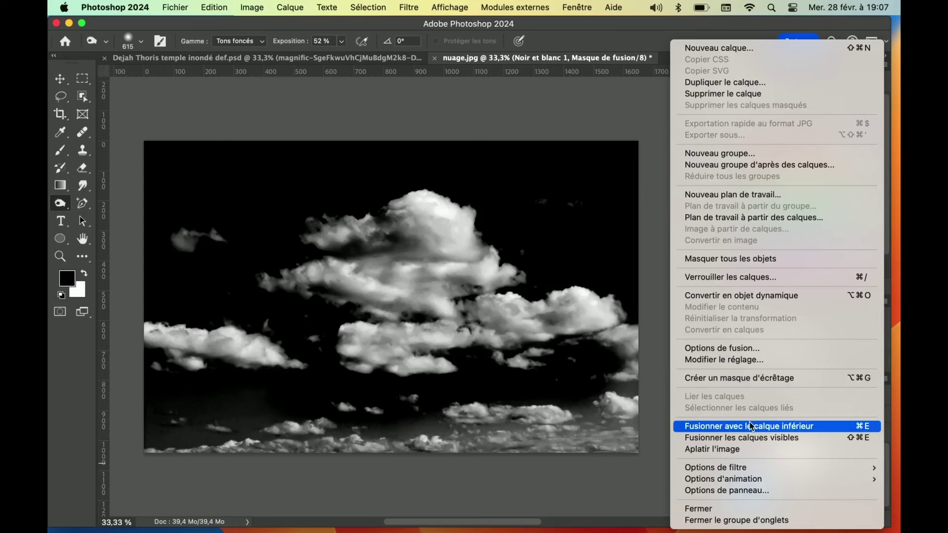
{"action": "left_click", "coordinate": [804, 427]}
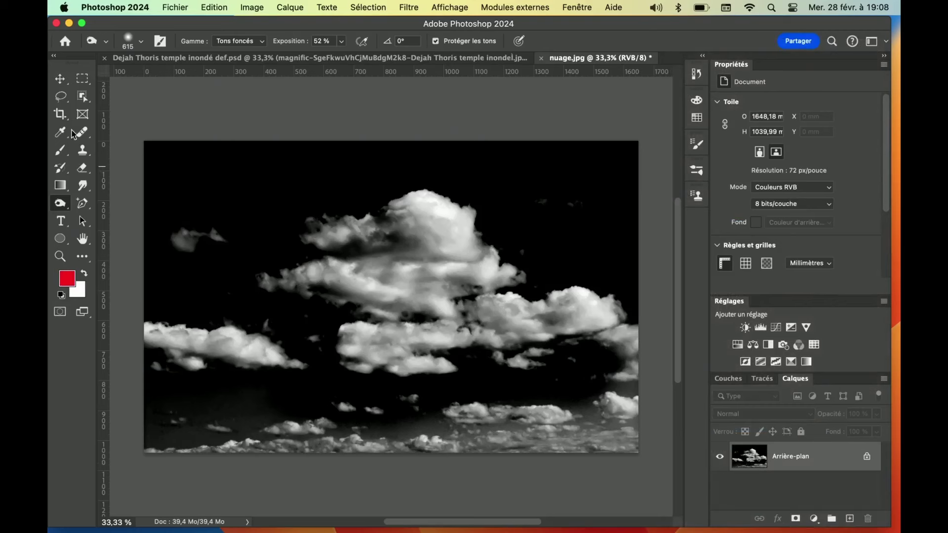
- Reselect the central clouds, slightly wider on the right, then cancel the brush-preset dialog
{"action": "left_click", "coordinate": [82, 79]}
{"action": "mouse_move", "coordinate": [252, 175]}
{"action": "left_mouse_down"}
{"action": "mouse_move", "coordinate": [527, 401]}
{"action": "mouse_move", "coordinate": [559, 396]}
{"action": "left_mouse_up"}
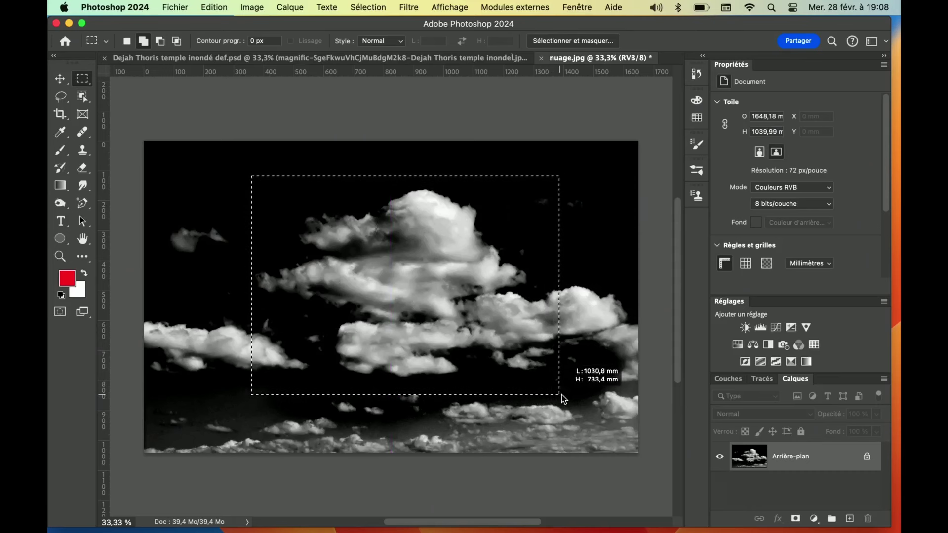
{"action": "left_click_drag", "start_coordinate": [559, 396], "coordinate": [564, 395]}
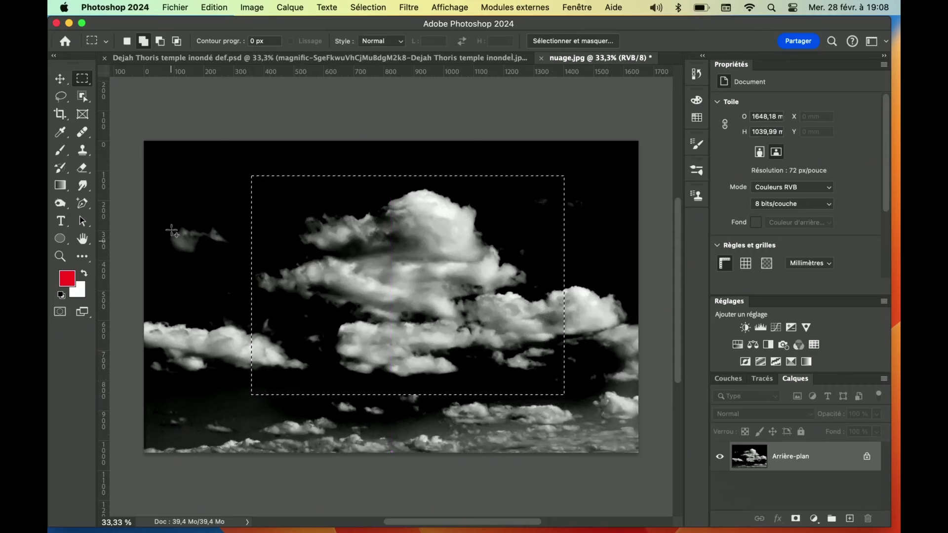
{"action": "left_click", "coordinate": [211, 8]}
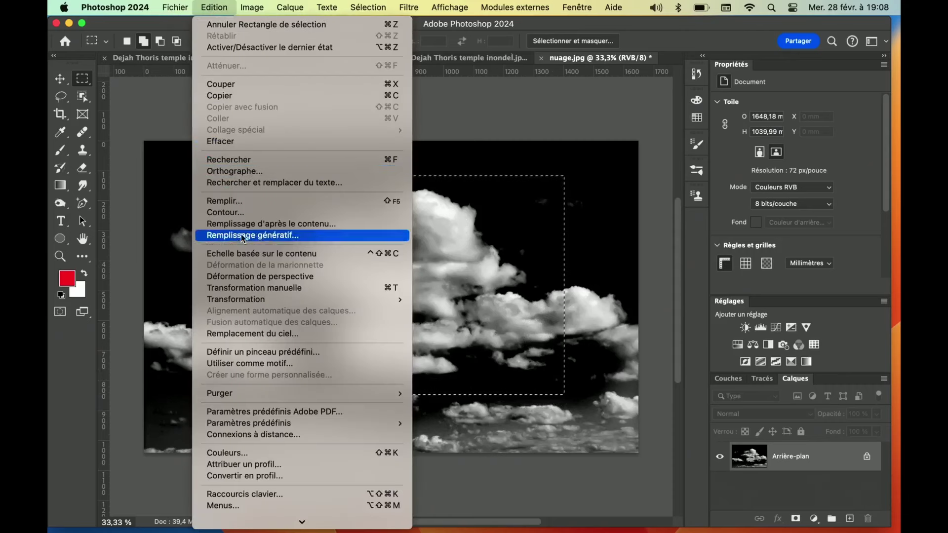
{"action": "left_click", "coordinate": [248, 352]}
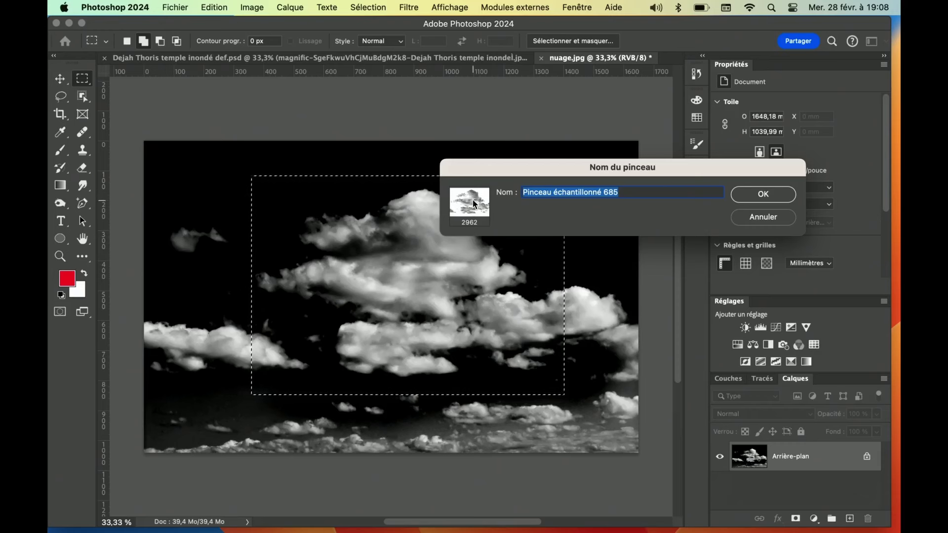
{"action": "left_click", "coordinate": [763, 217]}
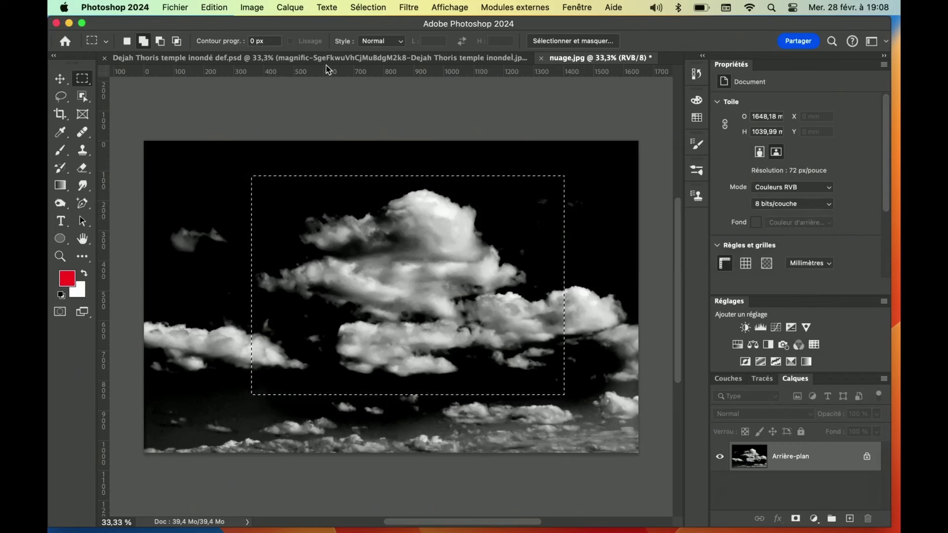
- Invert the selected clouds with Négatif and paint stray dark wisps white at 41% opacity
{"action": "left_click", "coordinate": [252, 7]}
{"action": "mouse_move", "coordinate": [264, 43]}
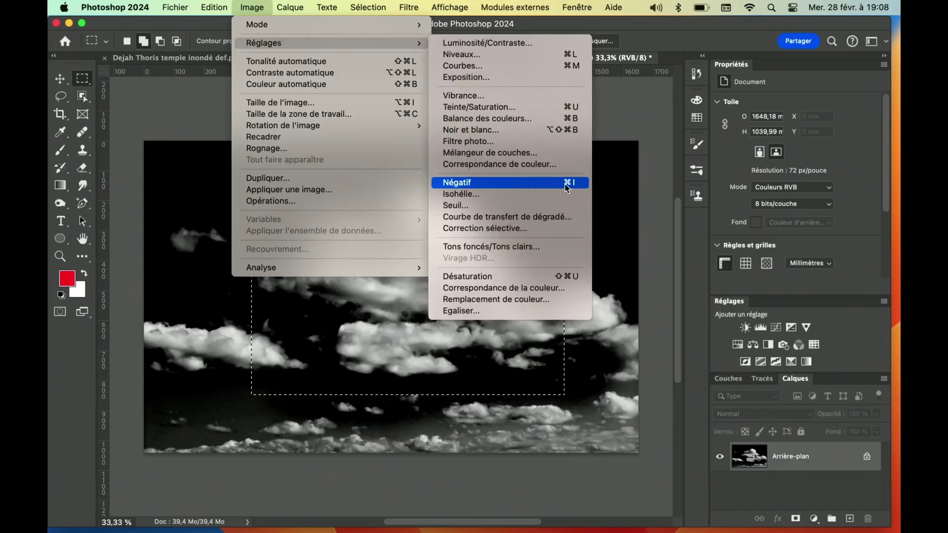
{"action": "left_click", "coordinate": [514, 187]}
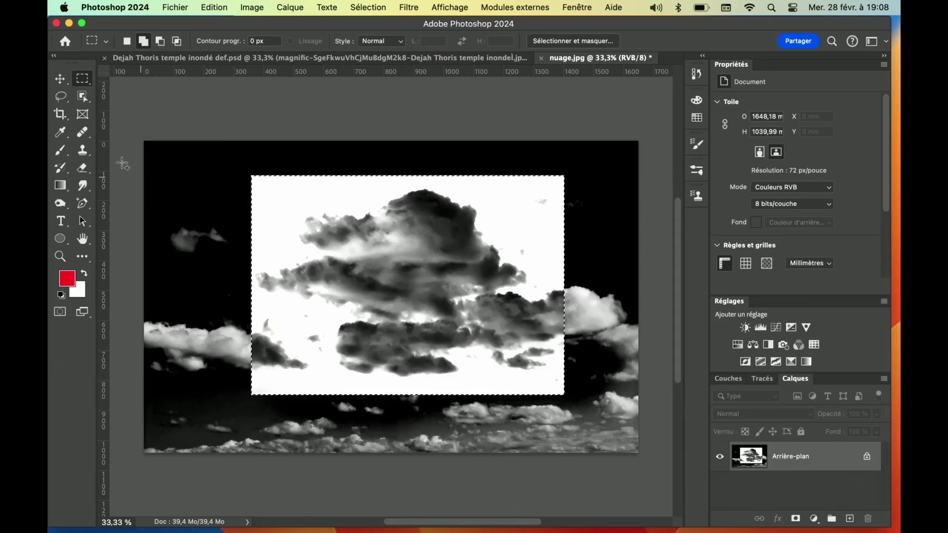
{"action": "left_click", "coordinate": [61, 151]}
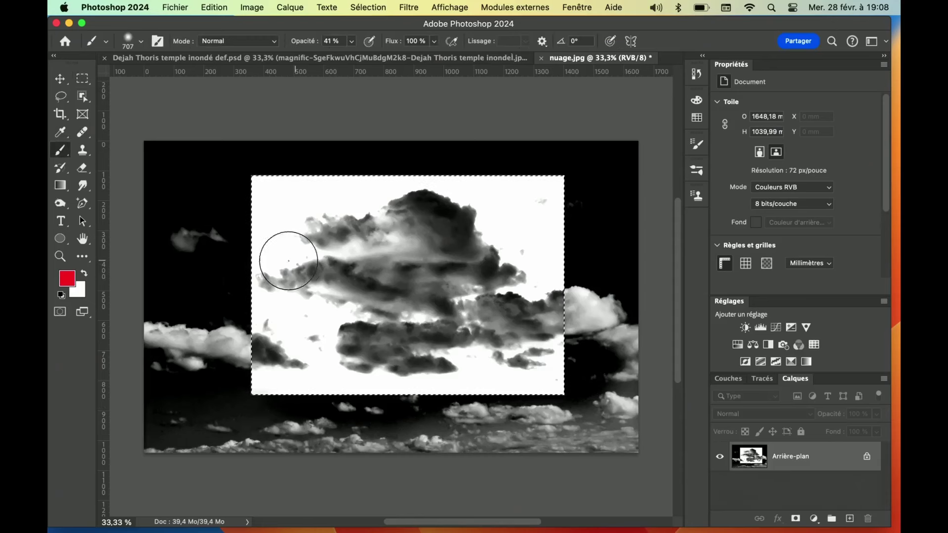
{"action": "left_click", "coordinate": [88, 271]}
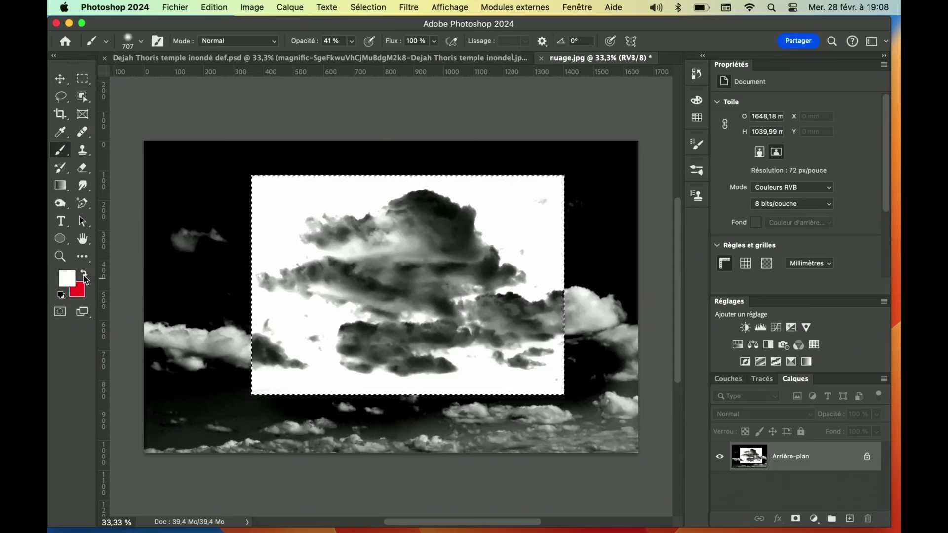
{"action": "mouse_move", "coordinate": [300, 312]}
{"action": "left_mouse_down"}
{"action": "mouse_move", "coordinate": [269, 332]}
{"action": "mouse_move", "coordinate": [300, 364]}
{"action": "mouse_move", "coordinate": [261, 276]}
{"action": "mouse_move", "coordinate": [262, 286]}
{"action": "left_mouse_up"}
{"action": "mouse_move", "coordinate": [489, 374]}
{"action": "left_mouse_down"}
{"action": "mouse_move", "coordinate": [529, 364]}
{"action": "mouse_move", "coordinate": [540, 349]}
{"action": "mouse_move", "coordinate": [561, 294]}
{"action": "mouse_move", "coordinate": [563, 251]}
{"action": "left_mouse_up"}
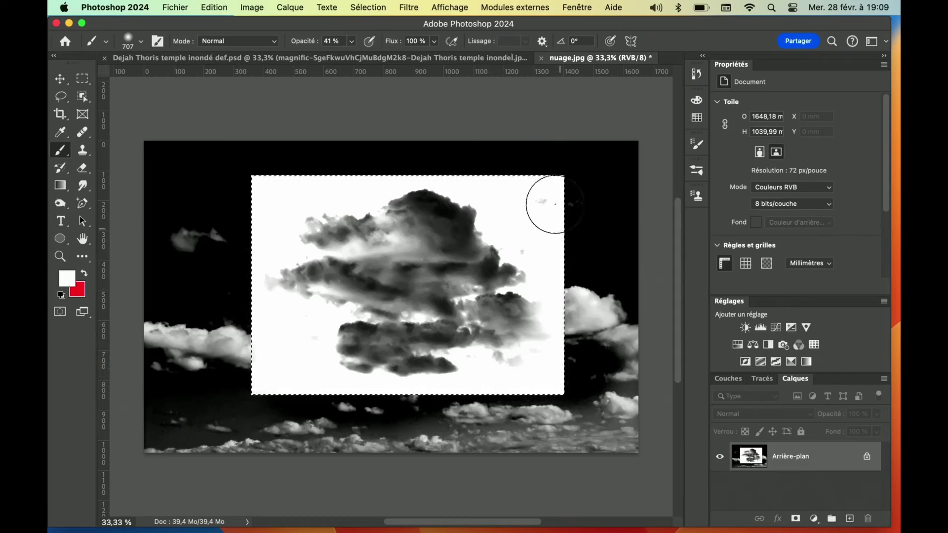
{"action": "left_click_drag", "start_coordinate": [555, 204], "coordinate": [544, 201]}
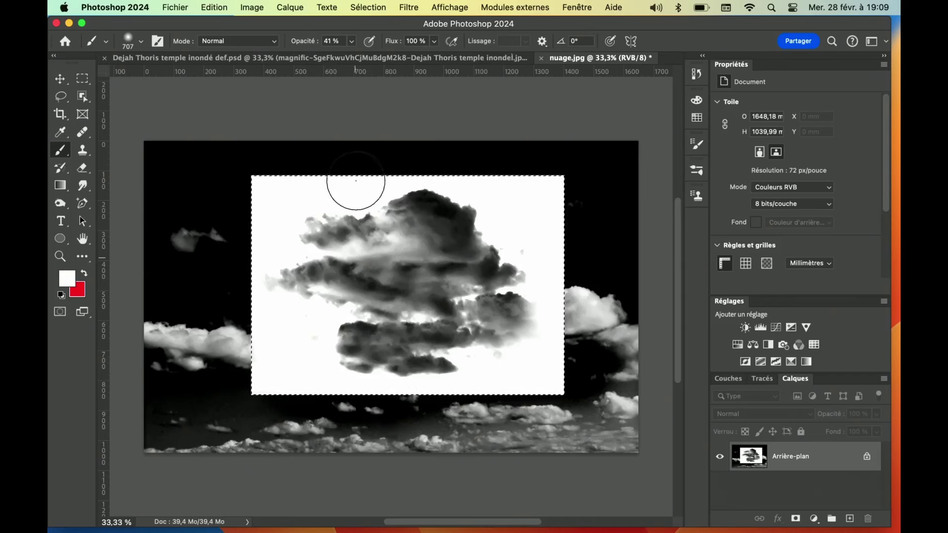
{"action": "left_click", "coordinate": [205, 8]}
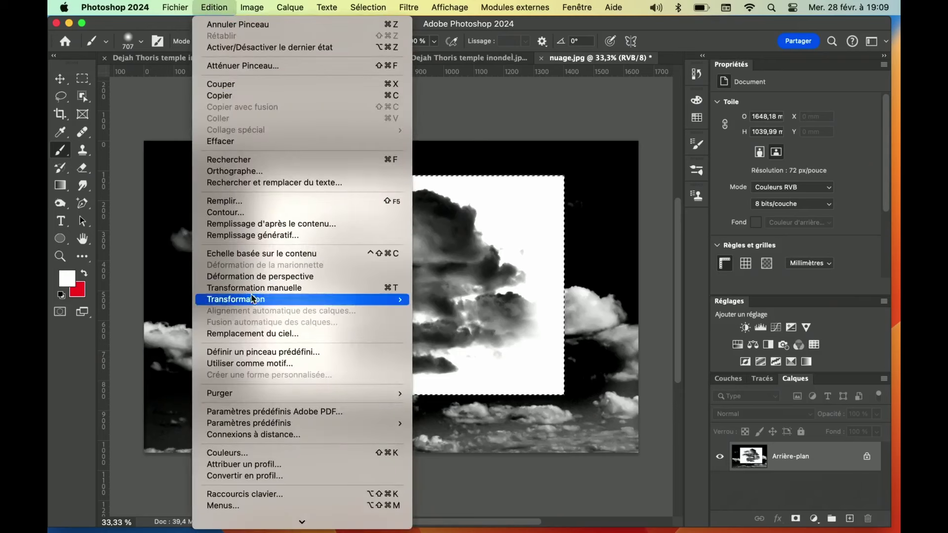
- Define the inverted cloud as a new brush preset named 'brouillard test'
{"action": "left_click", "coordinate": [252, 352]}
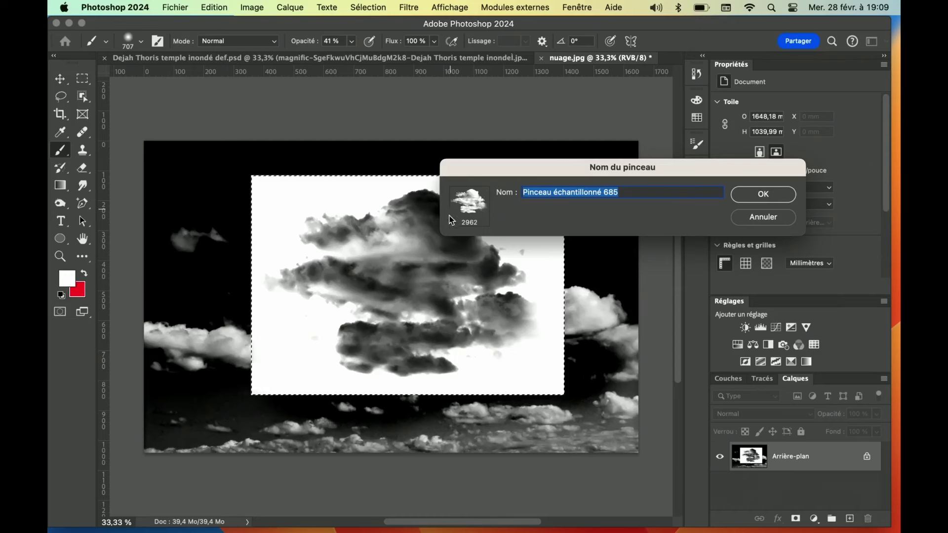
{"action": "left_click", "coordinate": [763, 218]}
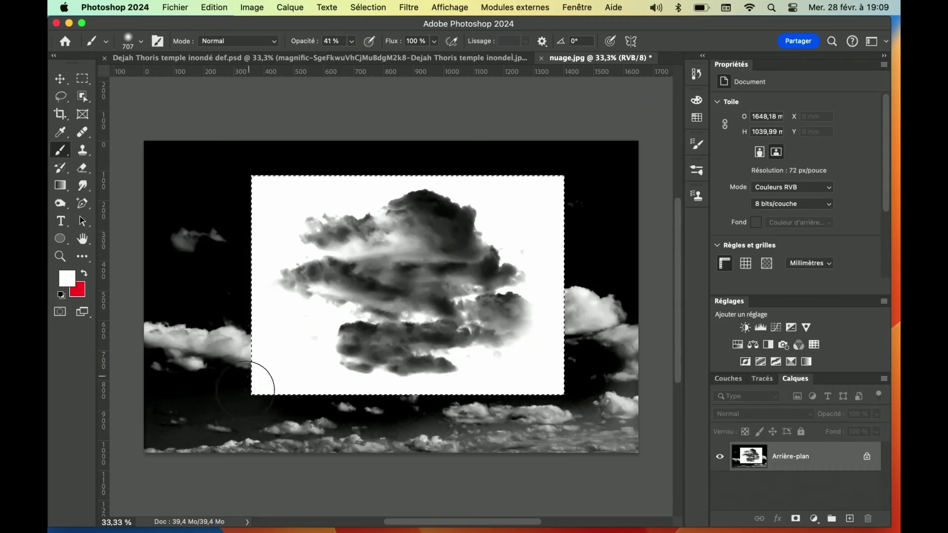
{"action": "left_click", "coordinate": [220, 10]}
{"action": "left_click", "coordinate": [234, 350]}
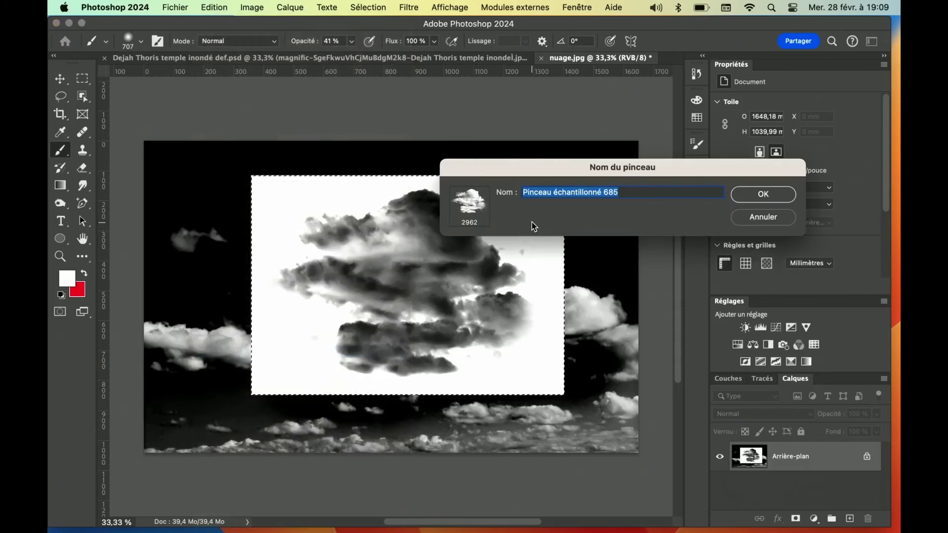
{"action": "type", "text": "brouillard test"}
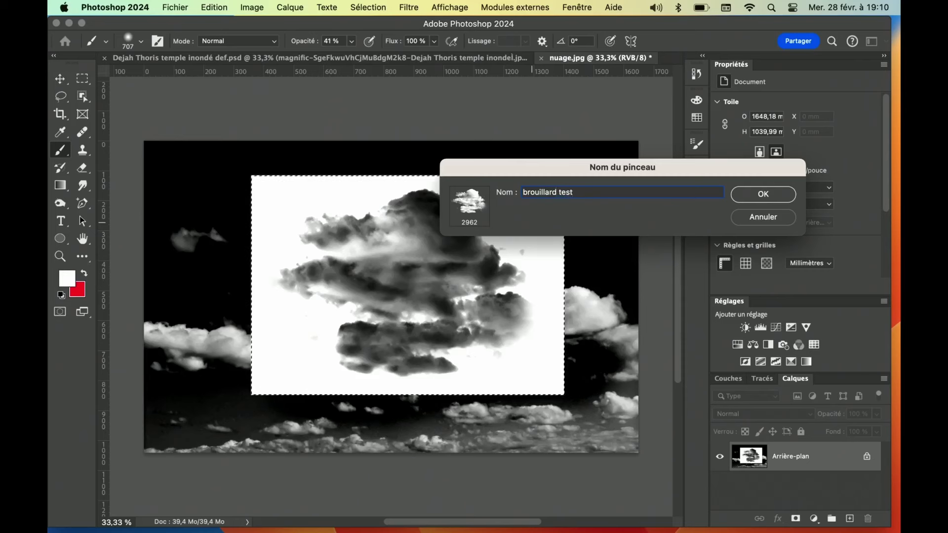
{"action": "left_click", "coordinate": [772, 195]}
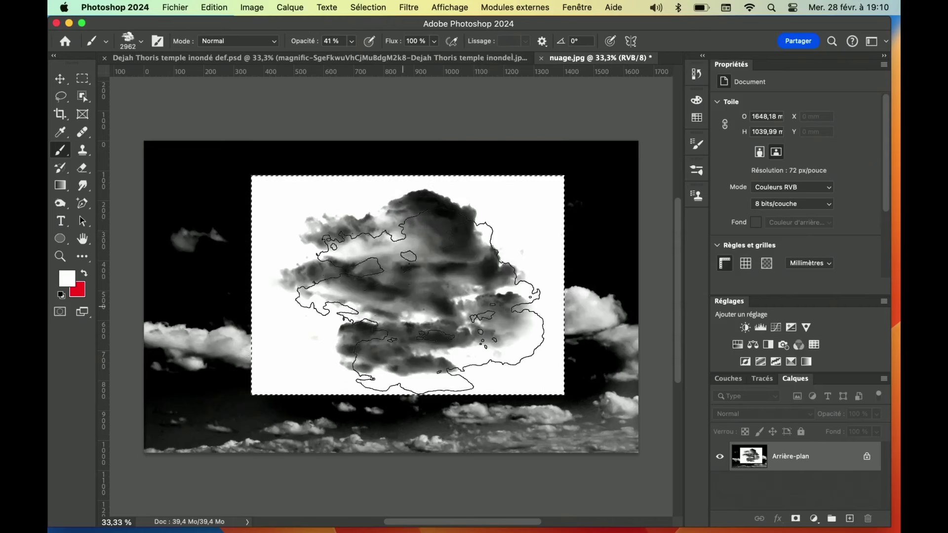
- Check the 'brouillard test' preset in the brush list, then return to the Dejah Thoris temple document
{"action": "left_click", "coordinate": [699, 146]}
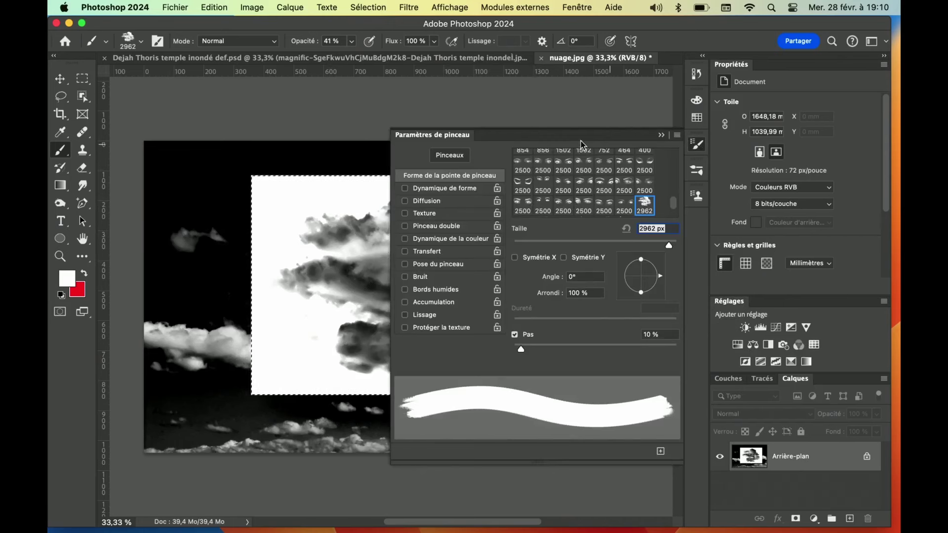
{"action": "left_click", "coordinate": [699, 173]}
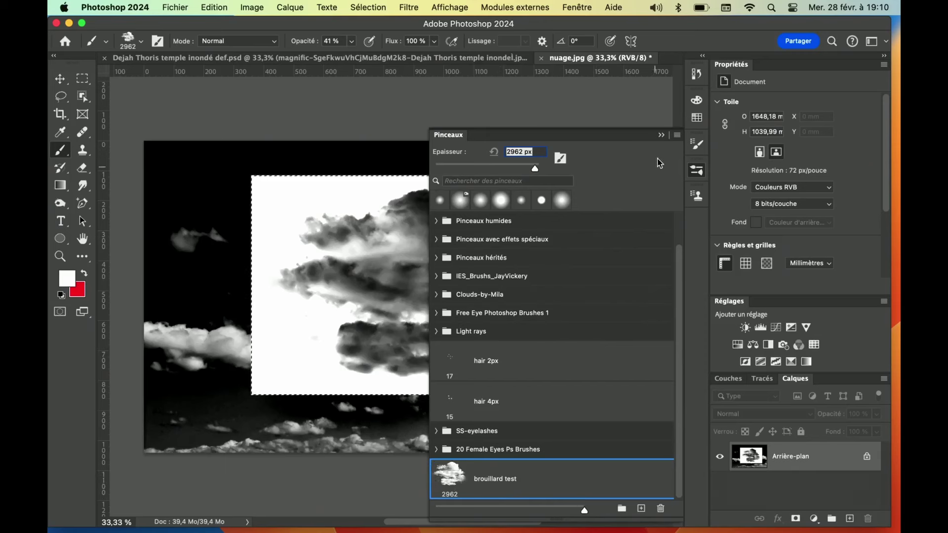
{"action": "left_click", "coordinate": [662, 137]}
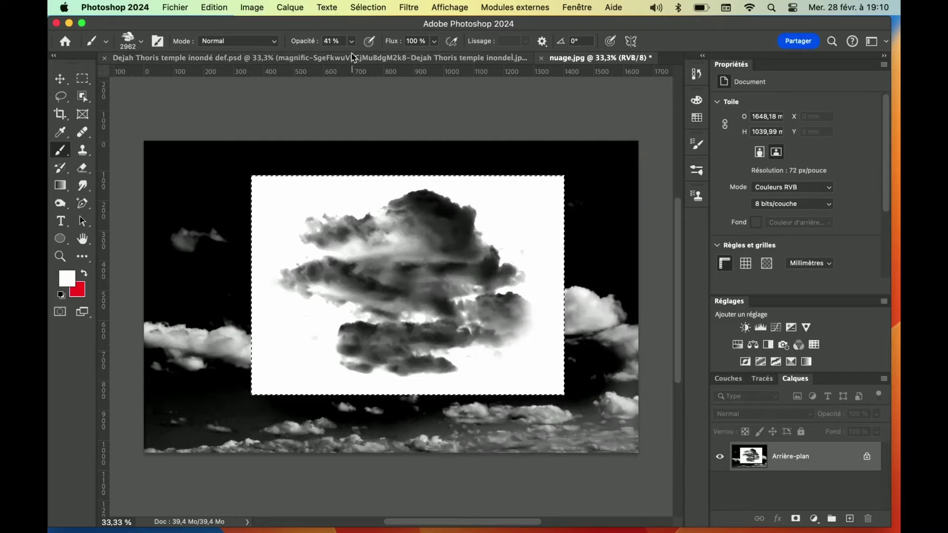
{"action": "left_click", "coordinate": [350, 61]}
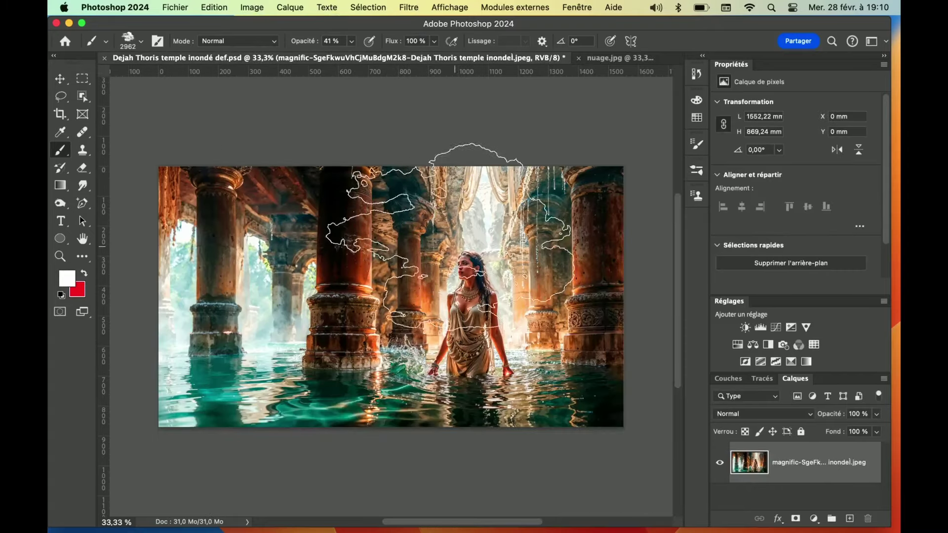
- Add an empty layer, Calque 1, then test-paint cloud over the pillars and undo it
{"action": "left_click", "coordinate": [850, 520]}
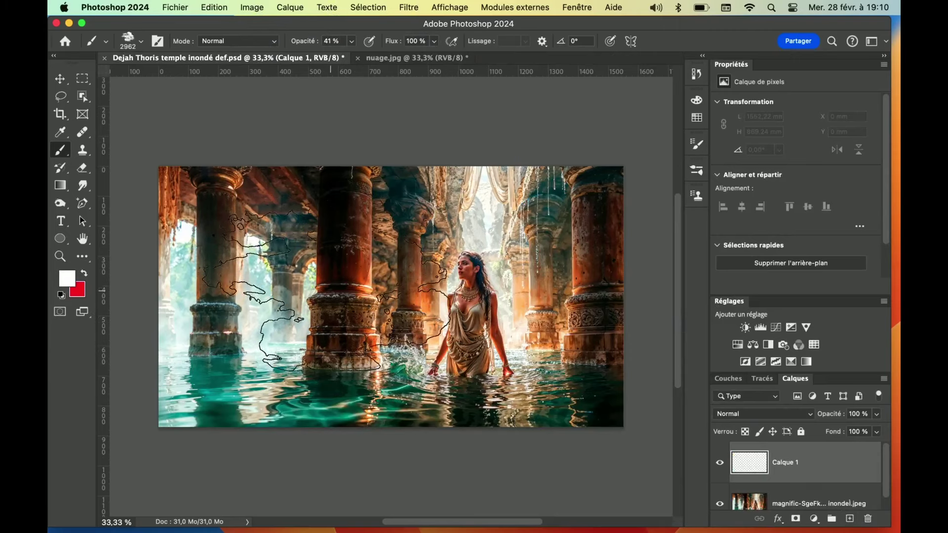
{"action": "left_click", "coordinate": [326, 280]}
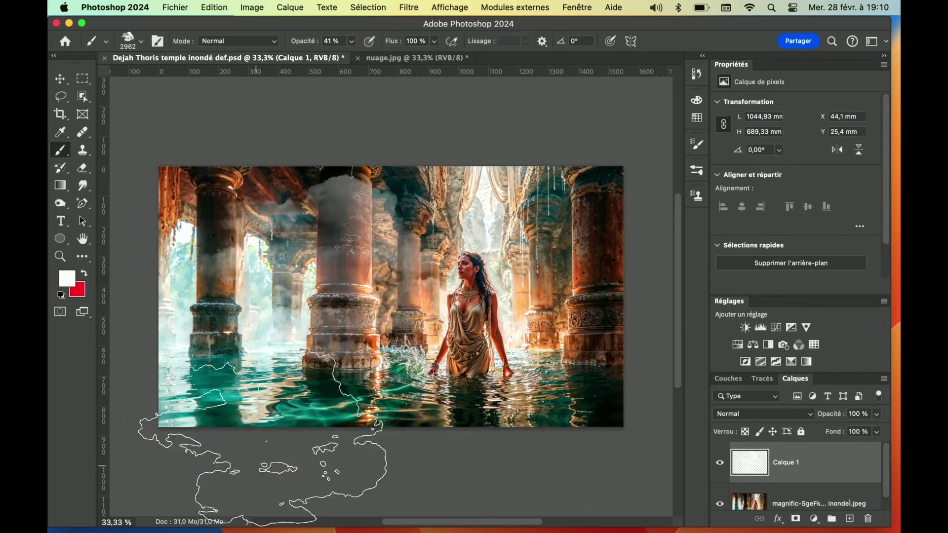
{"action": "mouse_move", "coordinate": [343, 295]}
{"action": "left_mouse_down"}
{"action": "mouse_move", "coordinate": [294, 320]}
{"action": "mouse_move", "coordinate": [494, 349]}
{"action": "left_mouse_up"}
{"action": "key", "text": "super+z"}
{"action": "key", "text": "super+z"}
{"action": "key", "text": "super+z"}
{"action": "key", "text": "super+z"}
{"action": "key", "text": "super+z"}
{"action": "key", "text": "super+z"}
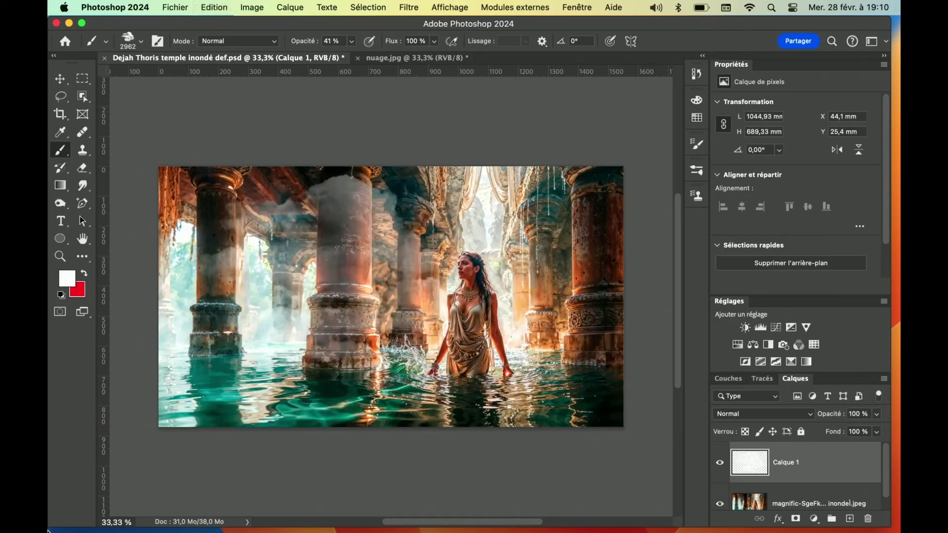
{"action": "key", "text": "super+z"}
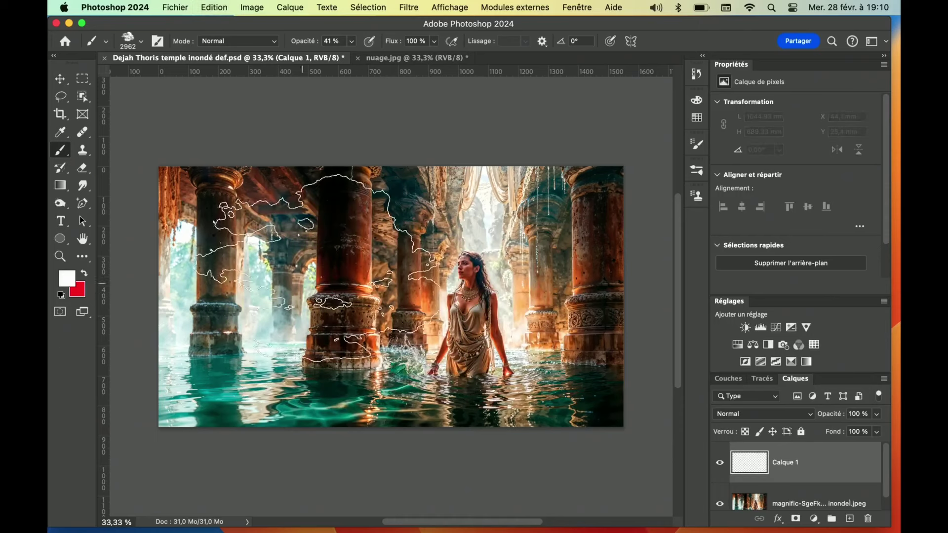
- Enable Dynamique de forme on the cloud brush and display its shape dynamics options
{"action": "left_click", "coordinate": [697, 145]}
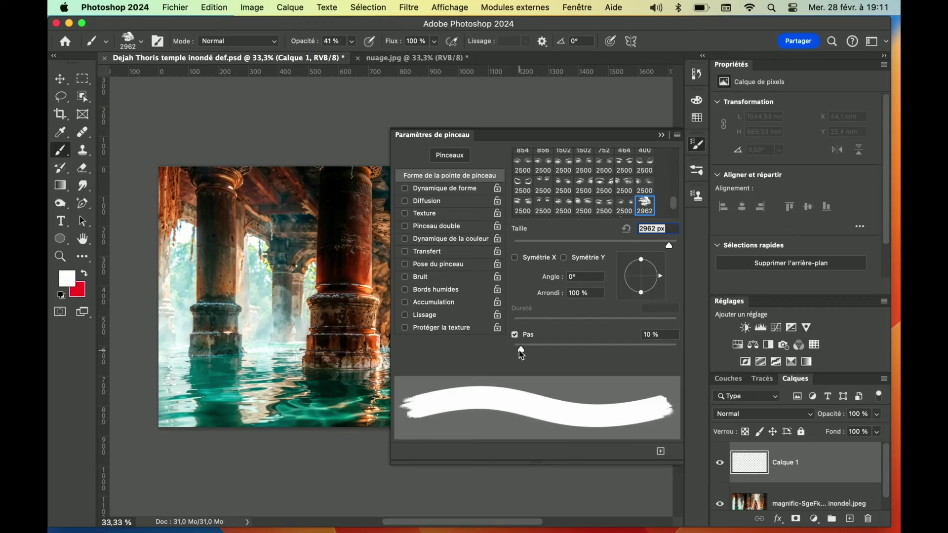
{"action": "left_click", "coordinate": [442, 193]}
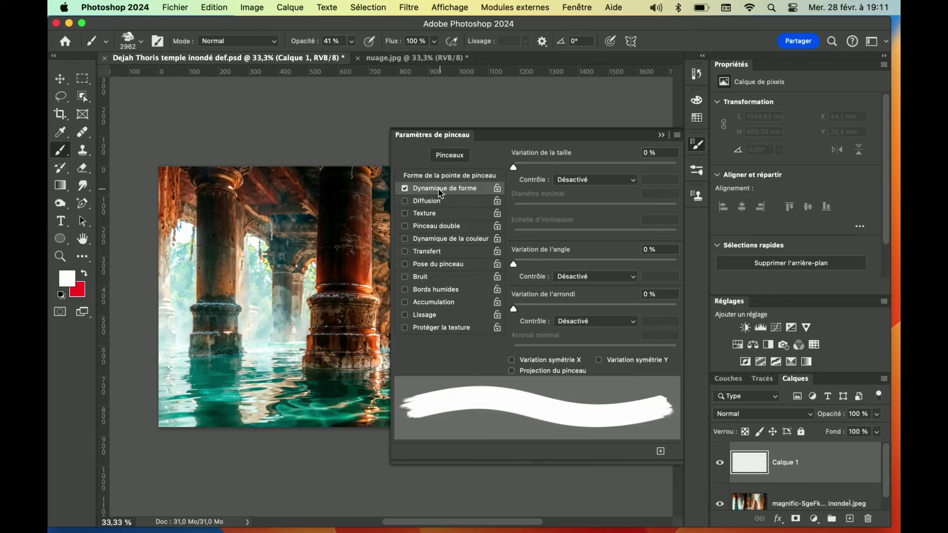
{"action": "left_click", "coordinate": [437, 176]}
{"action": "left_click", "coordinate": [406, 189]}
{"action": "left_click", "coordinate": [405, 189]}
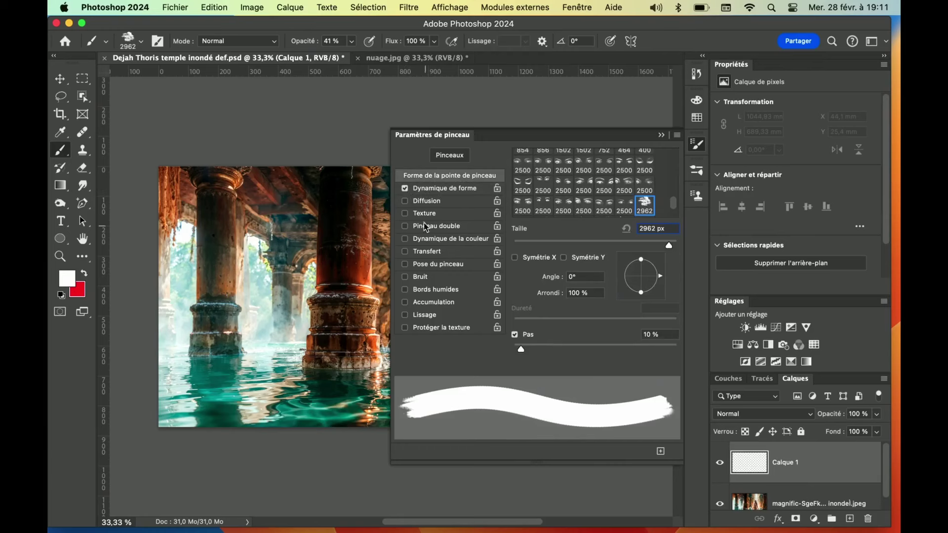
{"action": "left_click", "coordinate": [442, 191]}
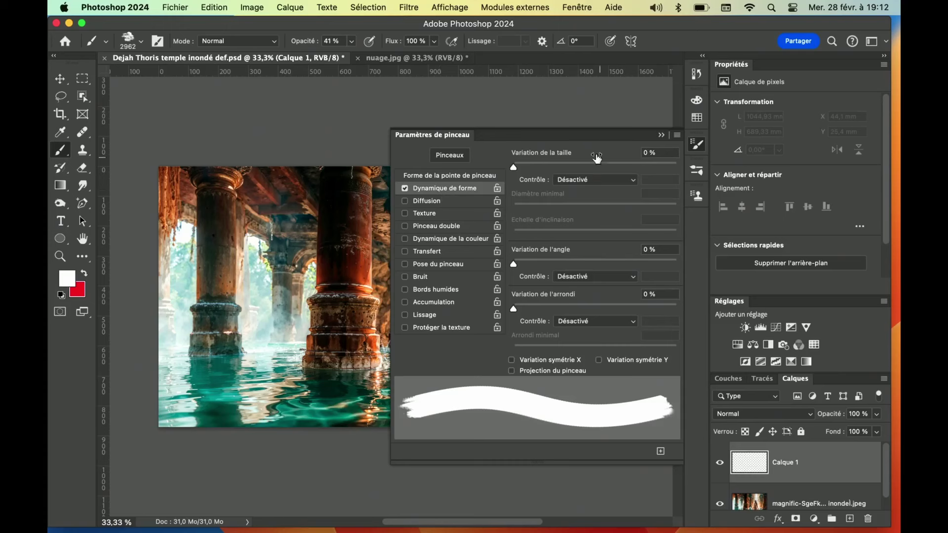
- Set Variation de la taille to 100%, test-stamp clouds over the pillars, then undo them
{"action": "left_click_drag", "start_coordinate": [515, 167], "coordinate": [679, 181]}
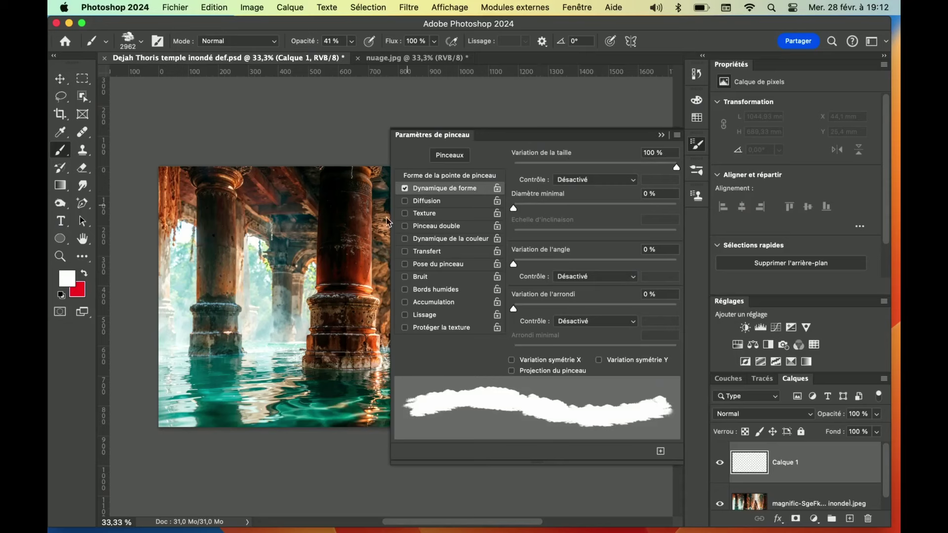
{"action": "left_click_drag", "start_coordinate": [307, 276], "coordinate": [221, 263]}
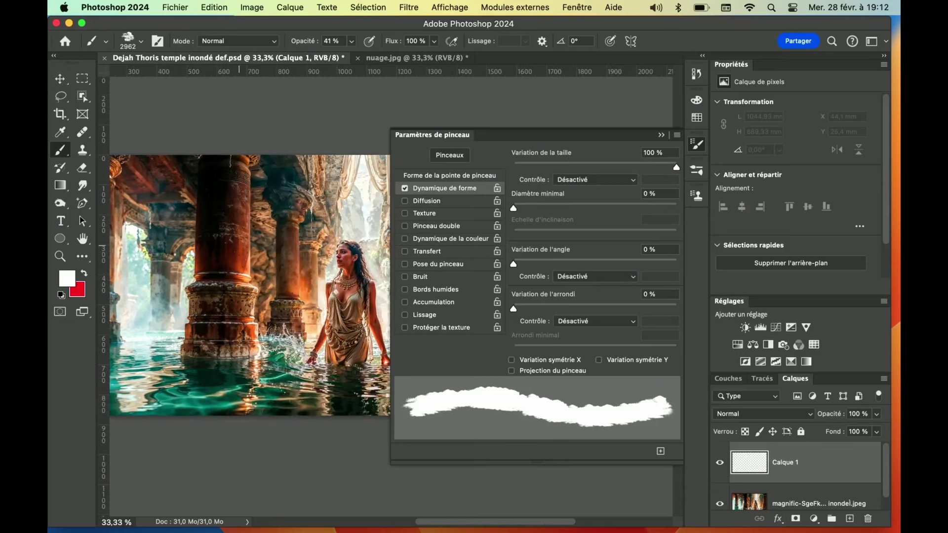
{"action": "left_click", "coordinate": [227, 245]}
{"action": "left_click", "coordinate": [238, 262]}
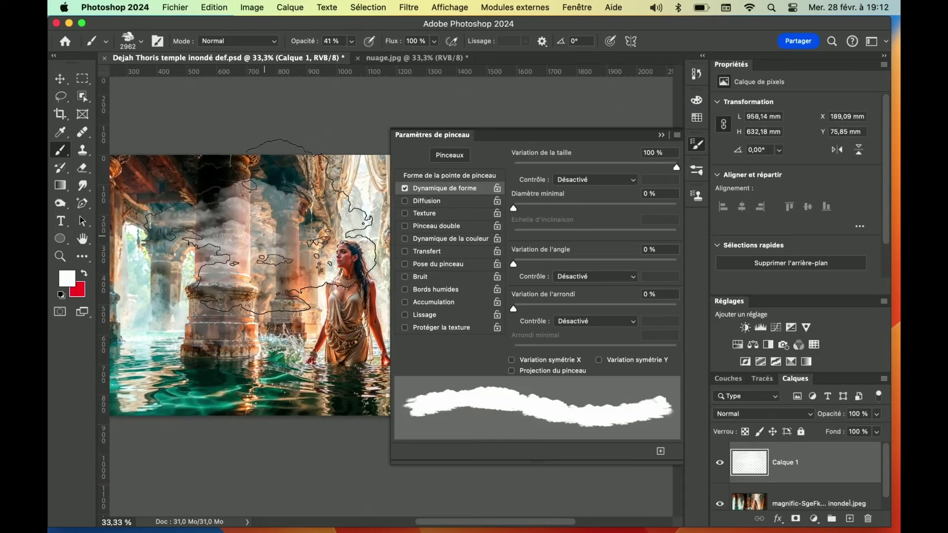
{"action": "left_click", "coordinate": [245, 277]}
{"action": "key", "text": "]"}
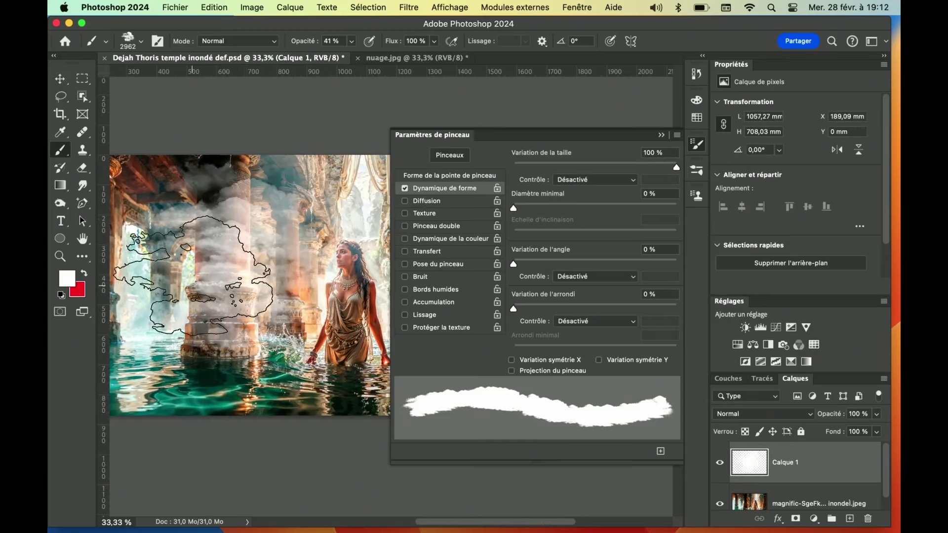
{"action": "left_click", "coordinate": [247, 248]}
{"action": "key", "text": "["}
{"action": "key", "text": "["}
{"action": "key", "text": "["}
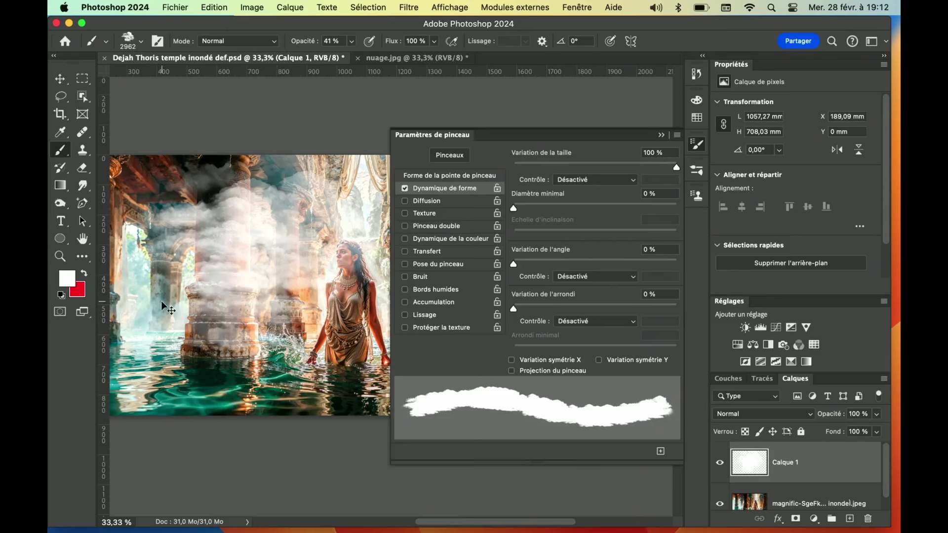
{"action": "key", "text": "super+z"}
{"action": "key", "text": "super+z"}
{"action": "key", "text": "super+z"}
{"action": "key", "text": "super+z"}
{"action": "key", "text": "super+z"}
{"action": "key", "text": "super+z"}
{"action": "key", "text": "super+z"}
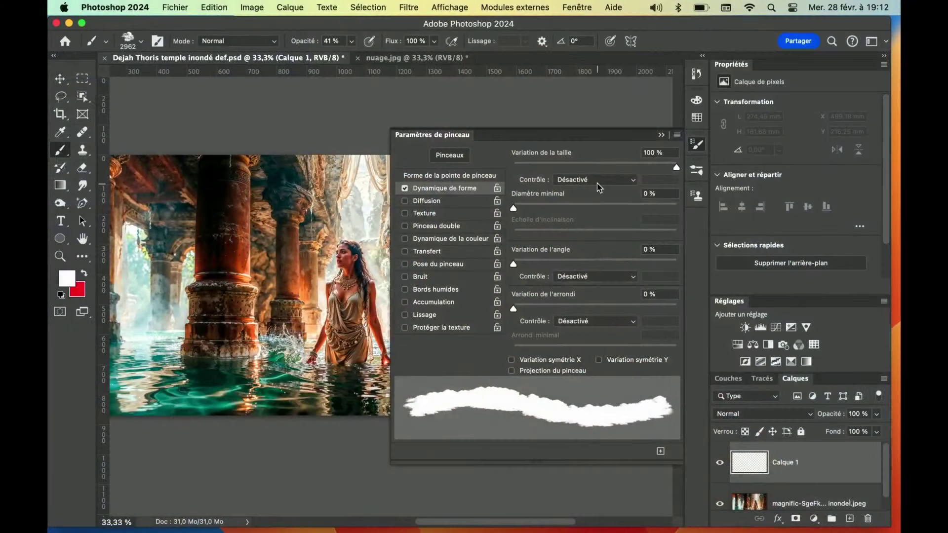
{"action": "left_click", "coordinate": [600, 182]}
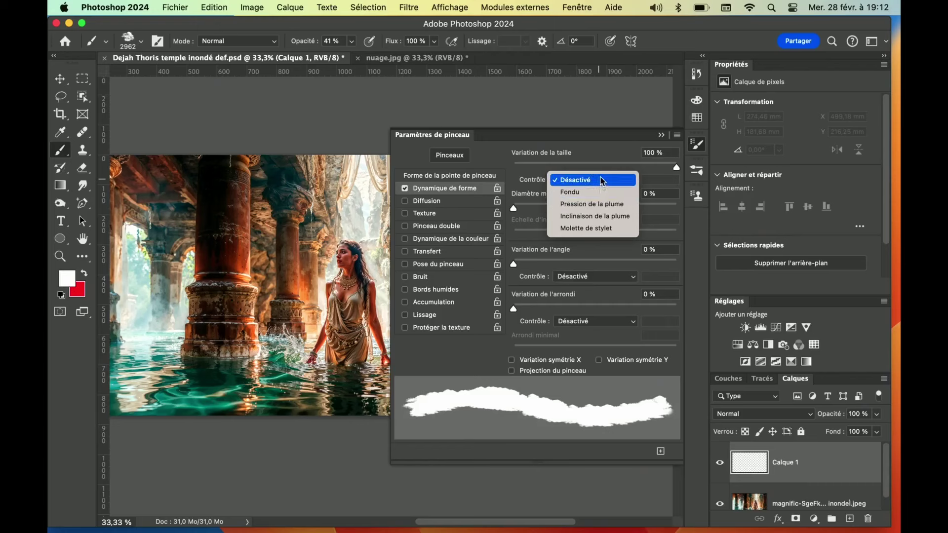
- Leave Contrôle on Désactivé, set Diamètre minimal to 40%, and test-paint then undo mist
{"action": "left_click", "coordinate": [602, 180]}
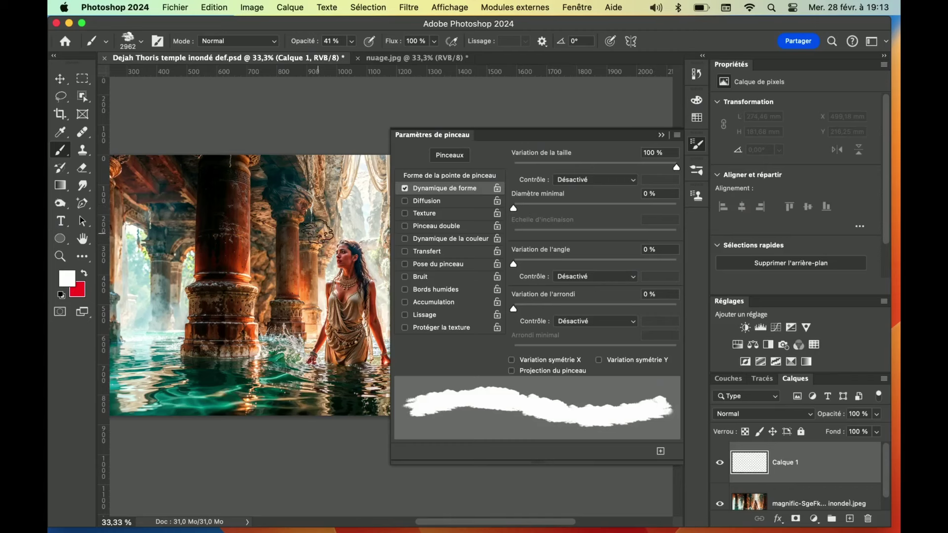
{"action": "left_click_drag", "start_coordinate": [517, 209], "coordinate": [580, 213]}
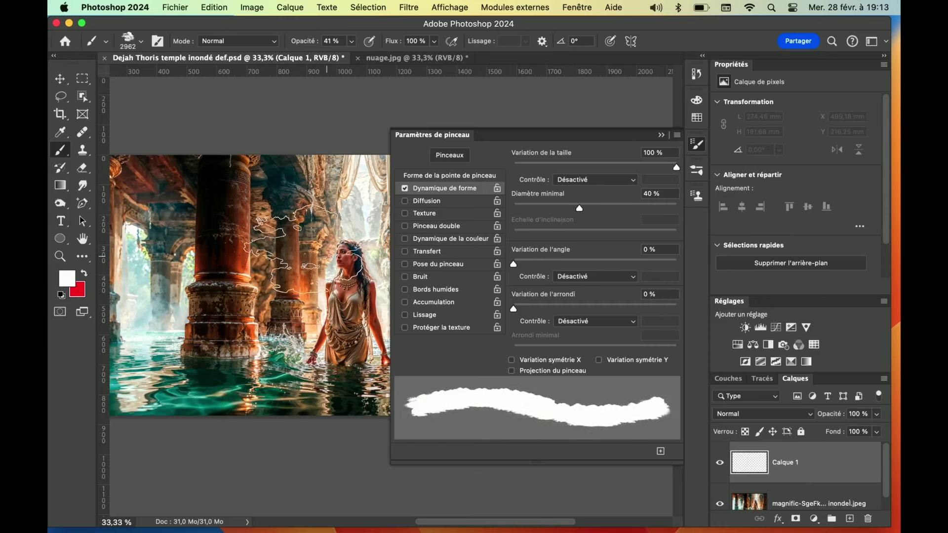
{"action": "left_click", "coordinate": [299, 227]}
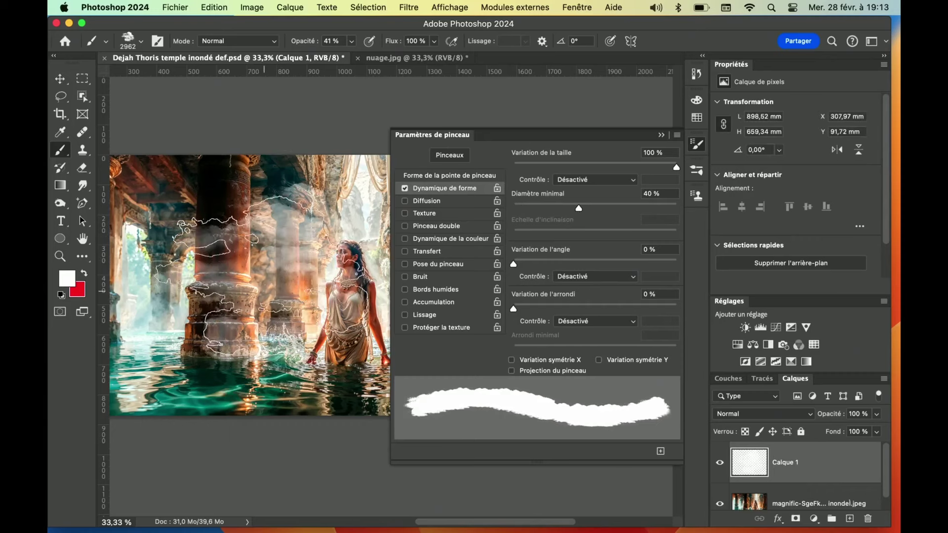
{"action": "left_click_drag", "start_coordinate": [239, 282], "coordinate": [226, 365]}
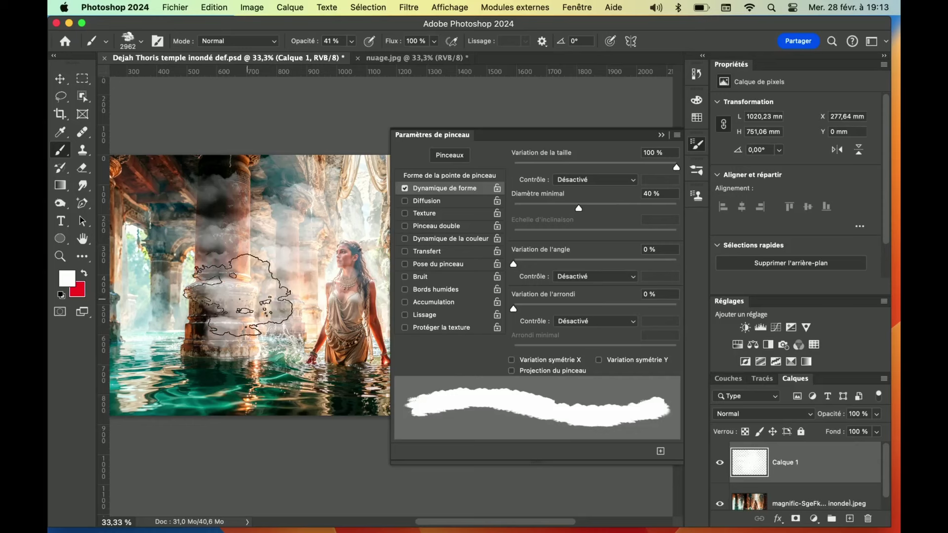
{"action": "key", "text": "super+z"}
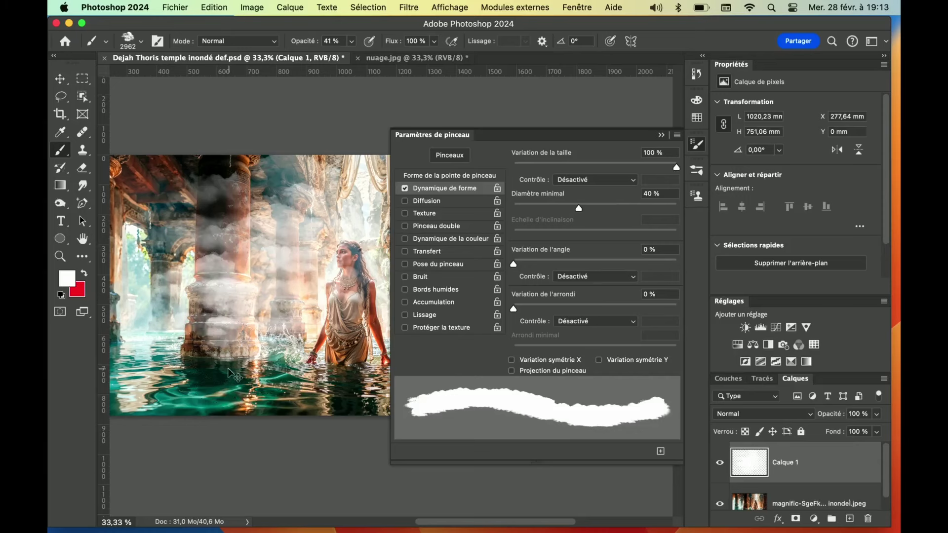
{"action": "key", "text": "super+z"}
{"action": "key", "text": "super+z"}
{"action": "key", "text": "super+z"}
{"action": "key", "text": "super+z"}
{"action": "key", "text": "super+z"}
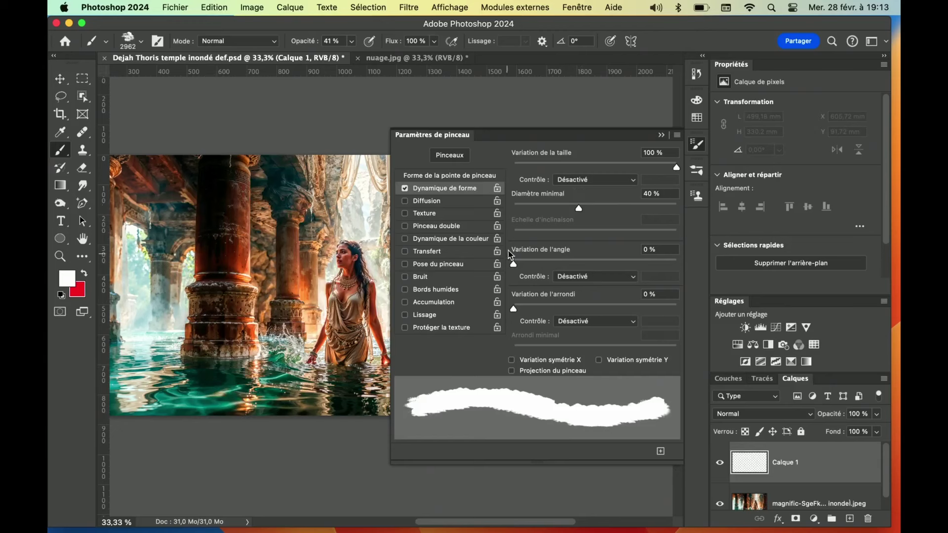
- Set Variation de l'angle to 100%, test and undo strokes, then enable Dynamique de la couleur
{"action": "left_click_drag", "start_coordinate": [545, 253], "coordinate": [598, 253]}
{"action": "mouse_move", "coordinate": [257, 208]}
{"action": "left_mouse_down"}
{"action": "mouse_move", "coordinate": [247, 286]}
{"action": "mouse_move", "coordinate": [282, 296]}
{"action": "mouse_move", "coordinate": [276, 218]}
{"action": "mouse_move", "coordinate": [301, 217]}
{"action": "mouse_move", "coordinate": [218, 259]}
{"action": "mouse_move", "coordinate": [228, 237]}
{"action": "mouse_move", "coordinate": [272, 275]}
{"action": "left_mouse_up"}
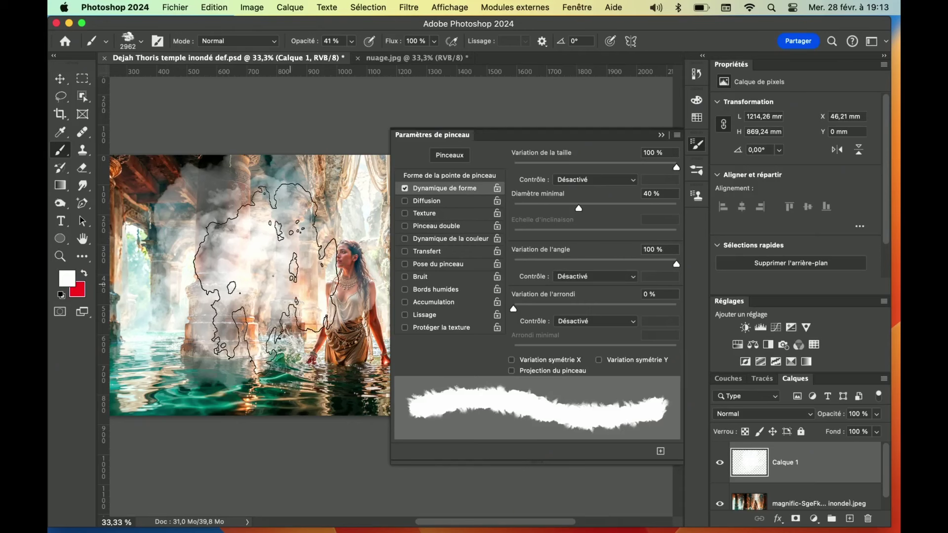
{"action": "key", "text": "super+z"}
{"action": "key", "text": "super+z"}
{"action": "key", "text": "super+z"}
{"action": "key", "text": "super+z"}
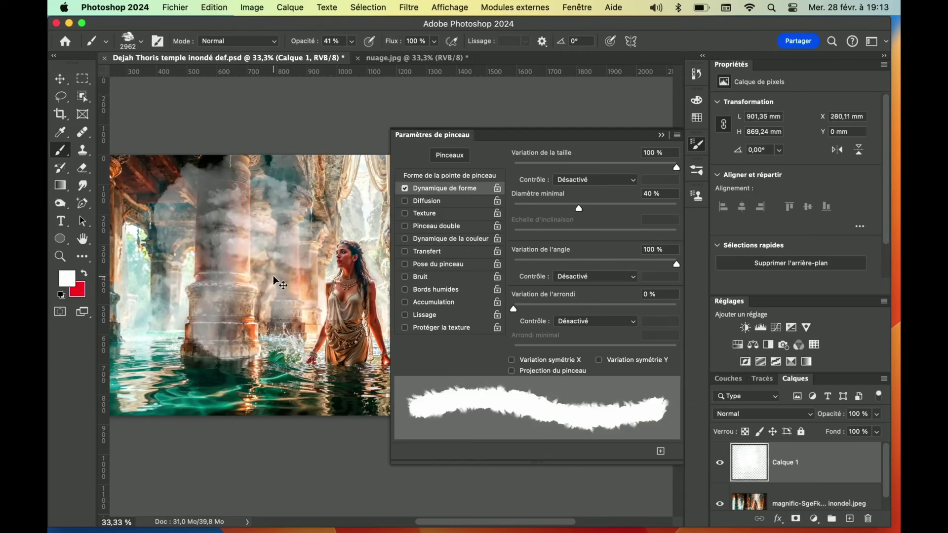
{"action": "key", "text": "super+z"}
{"action": "key", "text": "super+z"}
{"action": "key", "text": "super+z"}
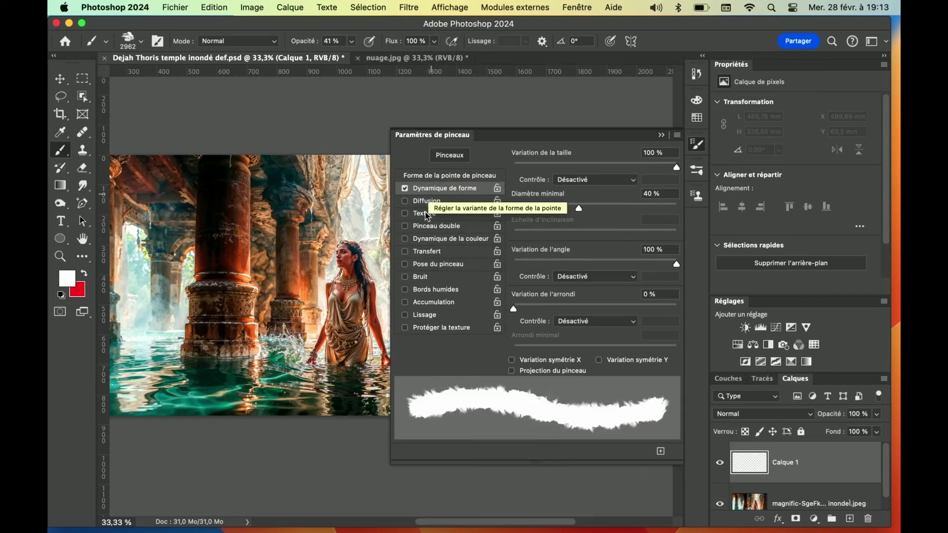
{"action": "left_click", "coordinate": [436, 240]}
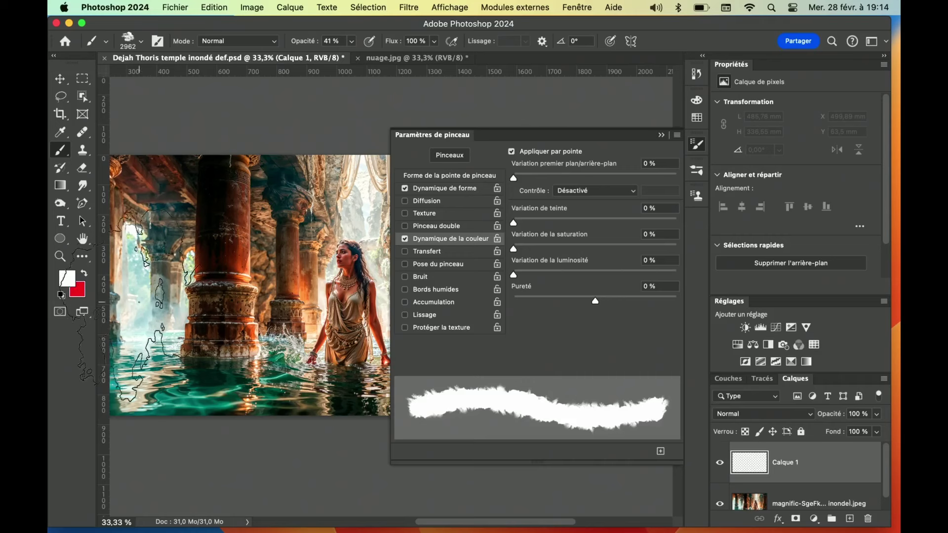
- Set the background colour to a very pale cyan, d5f1fc
{"action": "left_click", "coordinate": [78, 294]}
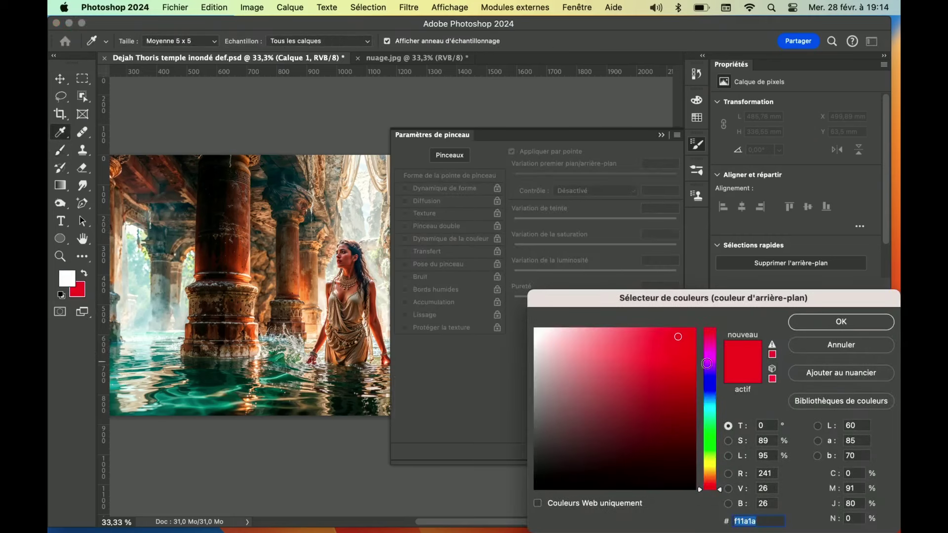
{"action": "left_click", "coordinate": [711, 400]}
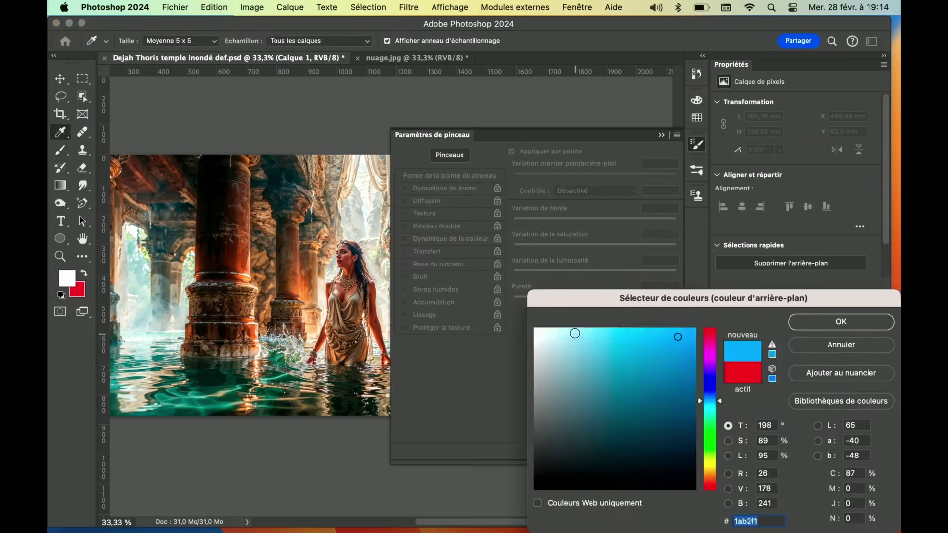
{"action": "left_click", "coordinate": [569, 332]}
{"action": "left_click", "coordinate": [558, 329]}
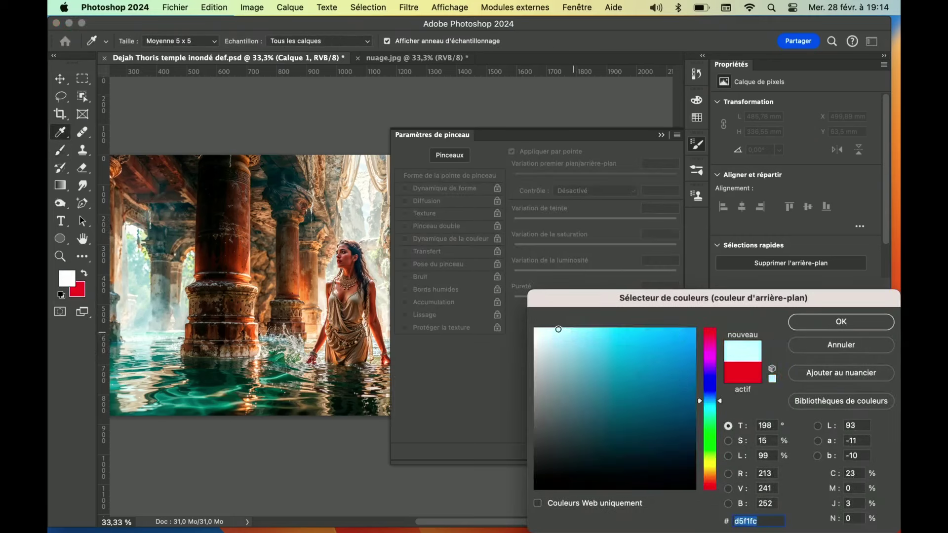
{"action": "key", "text": "Return"}
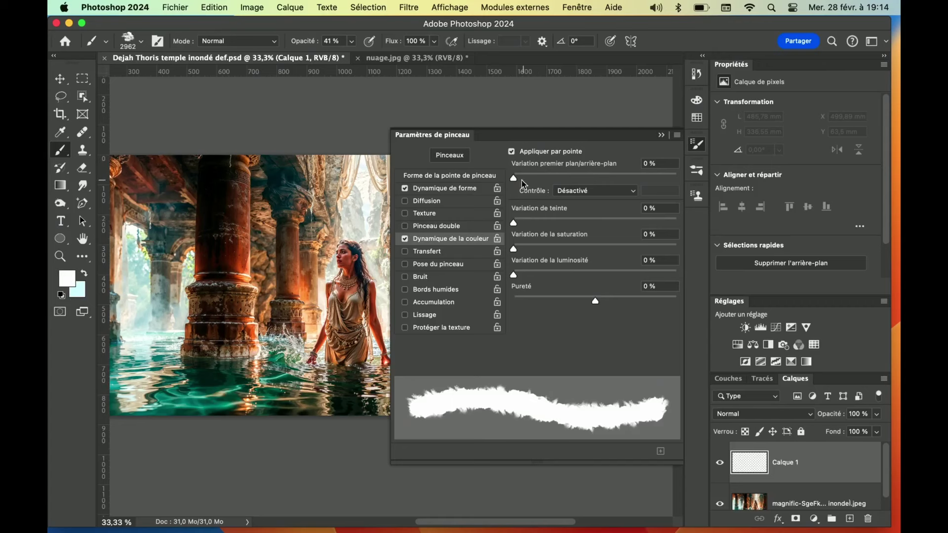
- Set foreground/background variation to 100% and enable Transfert with 100% opacity variation
{"action": "left_click_drag", "start_coordinate": [514, 178], "coordinate": [677, 179]}
{"action": "left_click", "coordinate": [428, 252]}
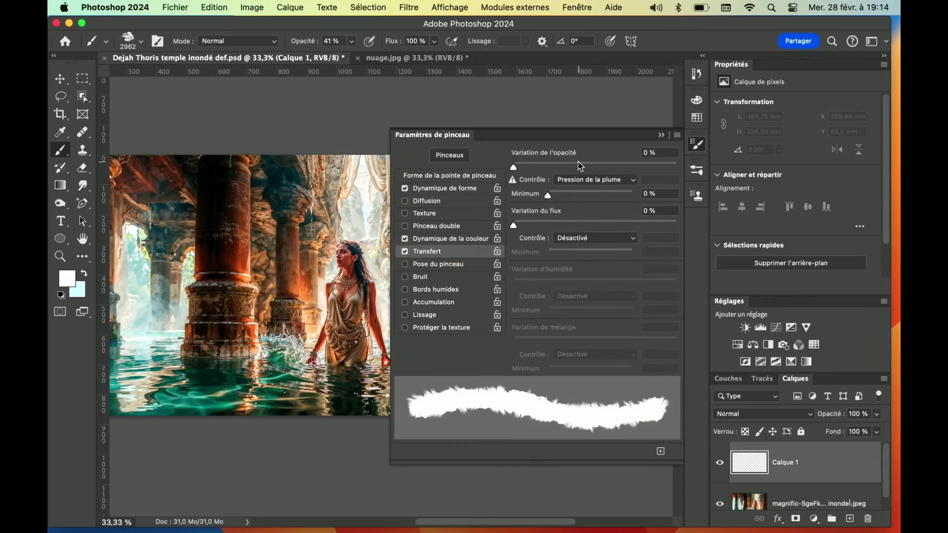
{"action": "left_click_drag", "start_coordinate": [515, 168], "coordinate": [680, 176]}
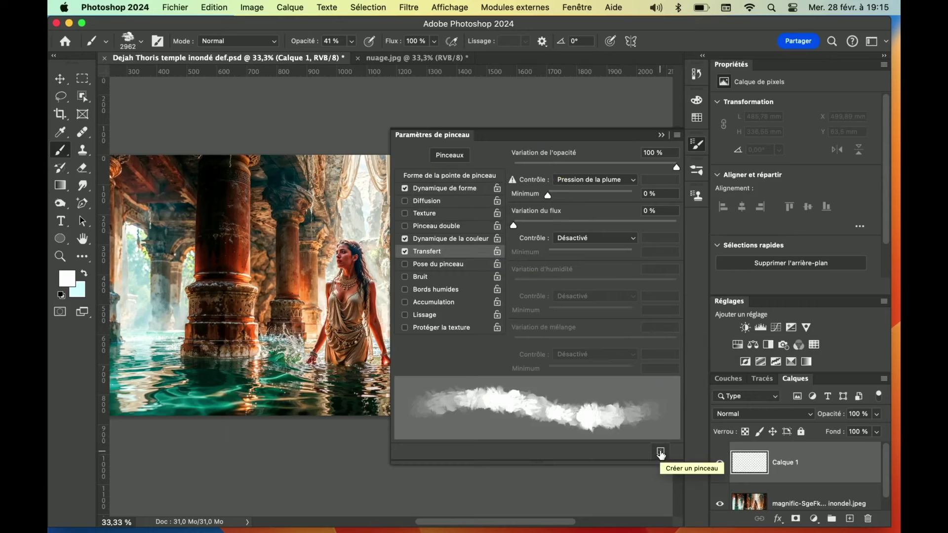
{"action": "left_click", "coordinate": [676, 136]}
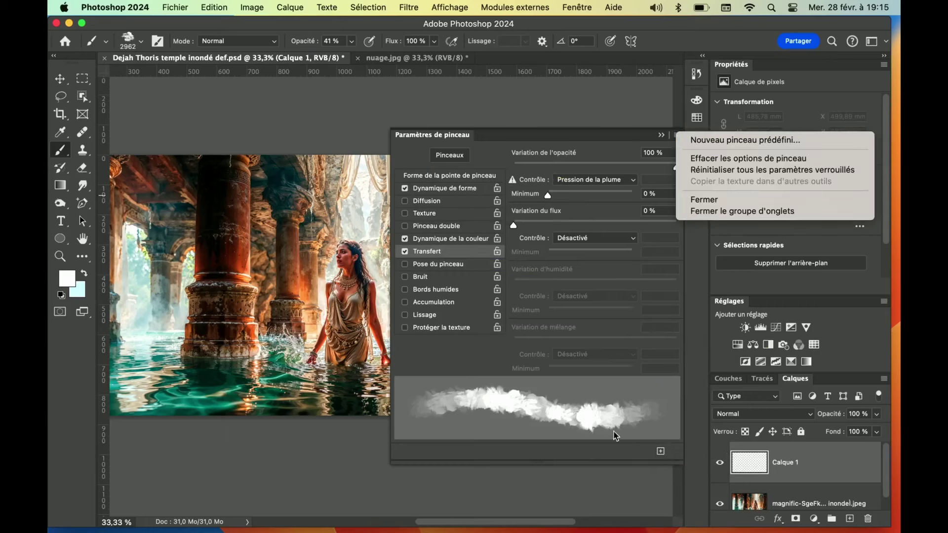
- Save the brush as preset 'brouillard aléatoire', capturing its size but excluding colour
{"action": "left_click", "coordinate": [661, 452]}
{"action": "left_click", "coordinate": [661, 453]}
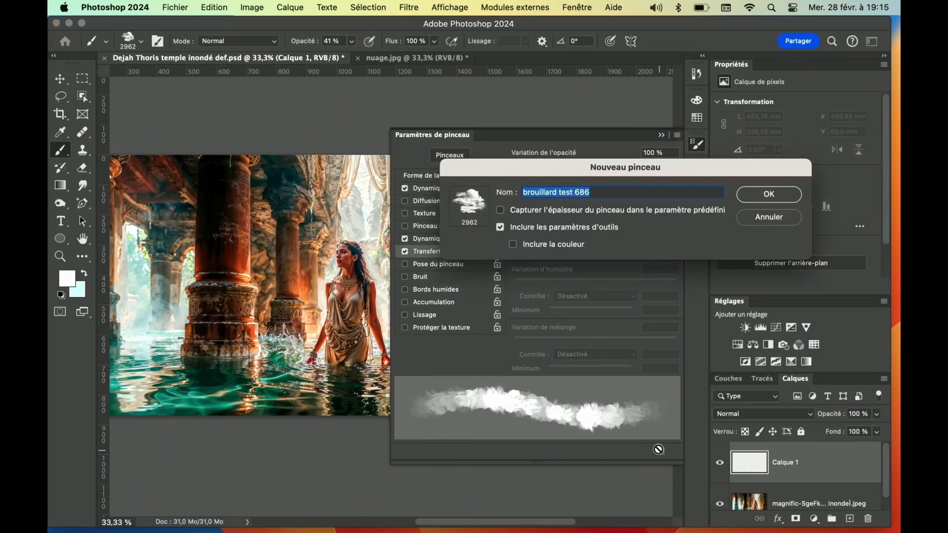
{"action": "left_click", "coordinate": [598, 196]}
{"action": "key", "text": "BackSpace"}
{"action": "key", "text": "BackSpace"}
{"action": "key", "text": "BackSpace"}
{"action": "key", "text": "BackSpace"}
{"action": "key", "text": "BackSpace"}
{"action": "type", "text": "aléatoir"}
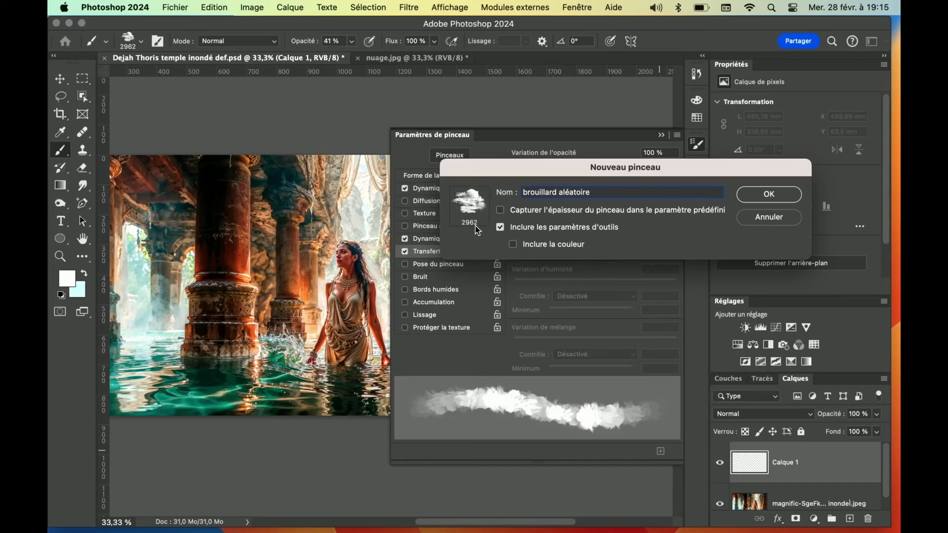
{"action": "left_click", "coordinate": [500, 210]}
{"action": "left_click", "coordinate": [513, 245]}
{"action": "left_click", "coordinate": [750, 197]}
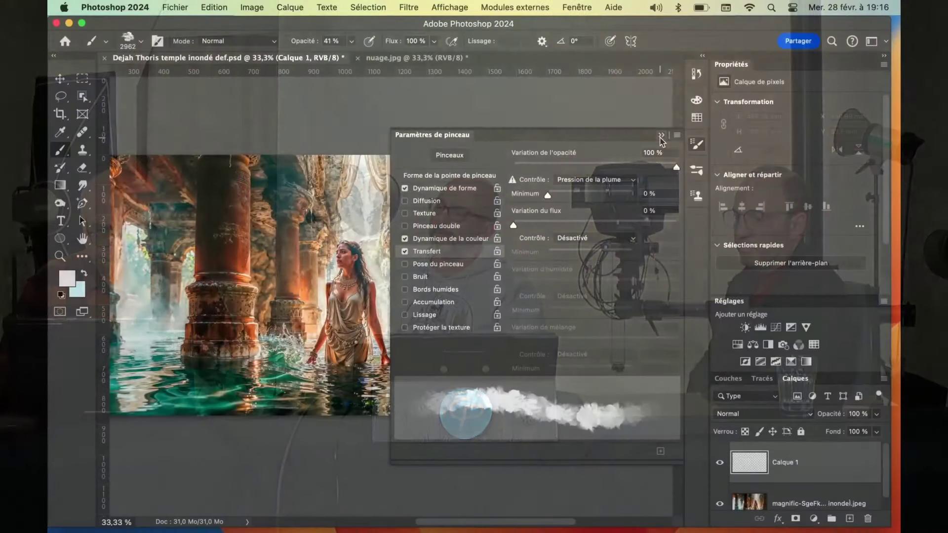
- With the brouillard test brush selected, create a new brush group named 'Brouillard'
{"action": "left_click", "coordinate": [697, 145]}
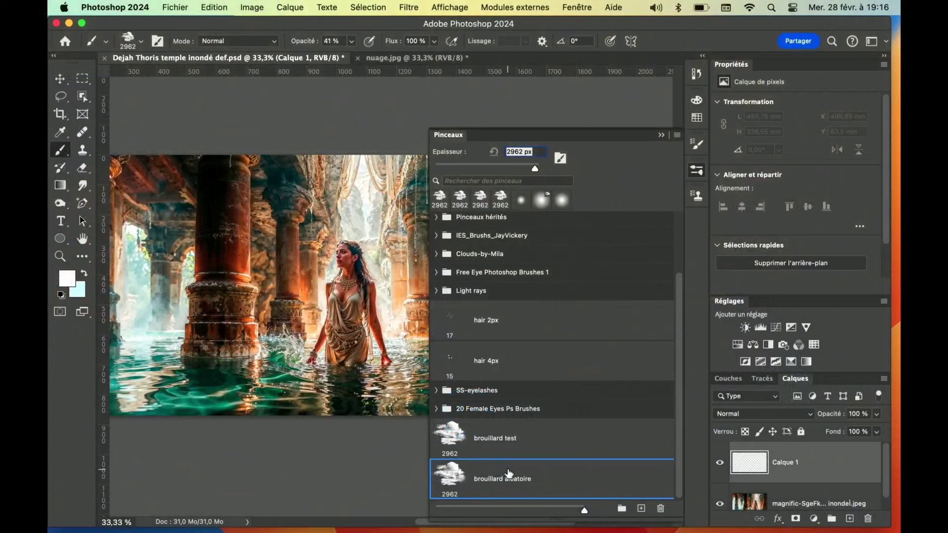
{"action": "left_click", "coordinate": [511, 441]}
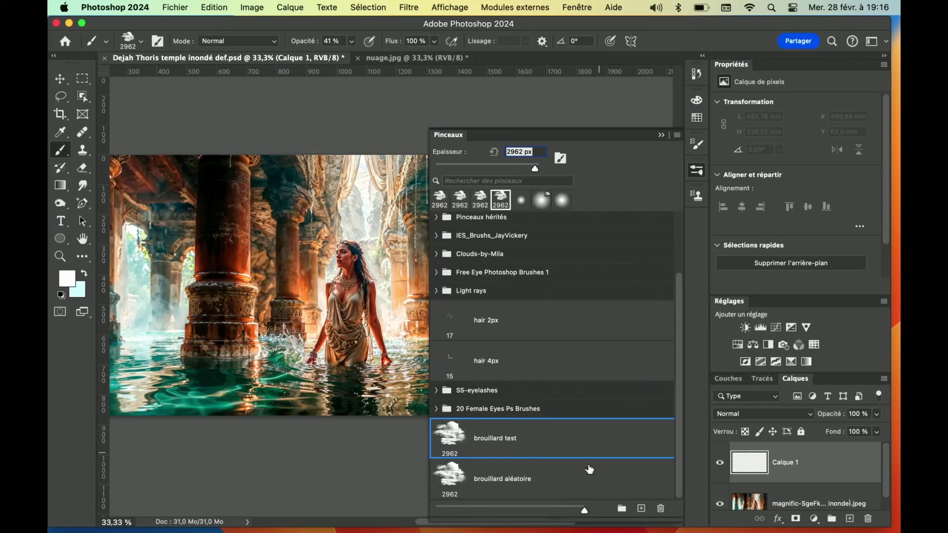
{"action": "left_click", "coordinate": [622, 509]}
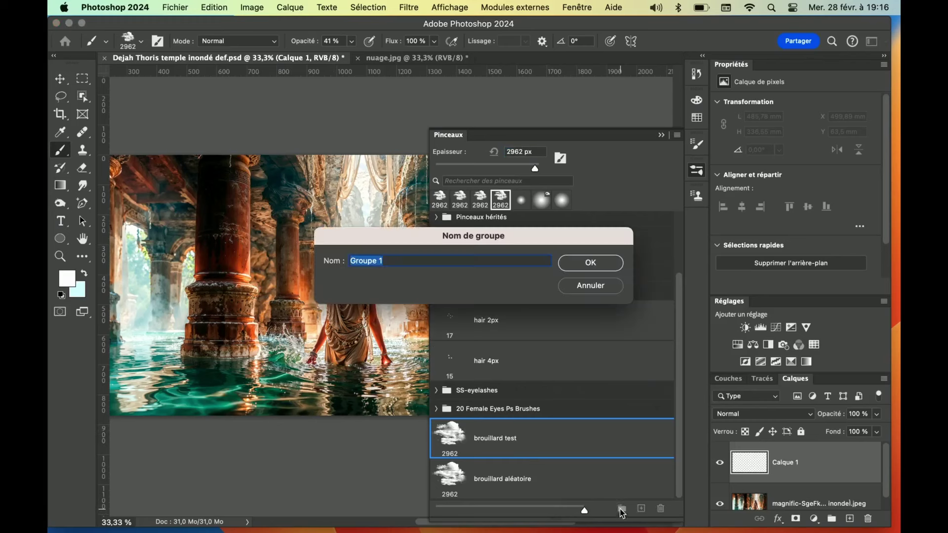
{"action": "type", "text": "Brouillard"}
{"action": "left_click", "coordinate": [603, 264]}
- Move the brouillard test and brouillard aléatoire brushes into the Brouillard group and collapse it
{"action": "left_click_drag", "start_coordinate": [483, 484], "coordinate": [471, 467]}
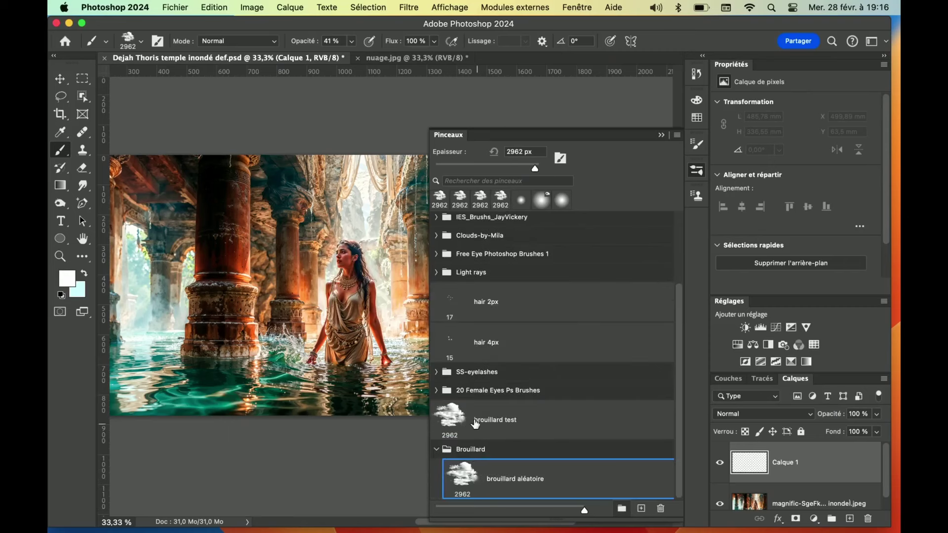
{"action": "left_click_drag", "start_coordinate": [475, 424], "coordinate": [405, 450]}
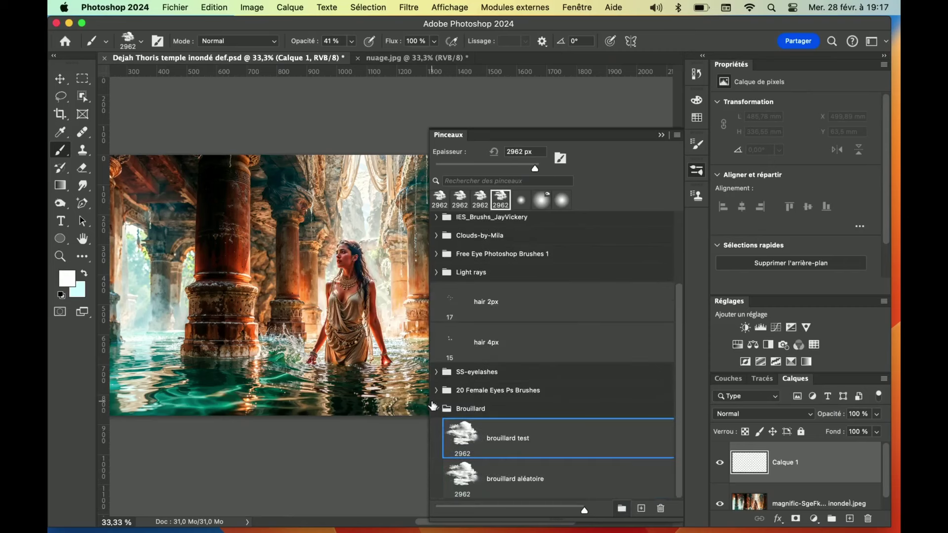
{"action": "left_click", "coordinate": [435, 408]}
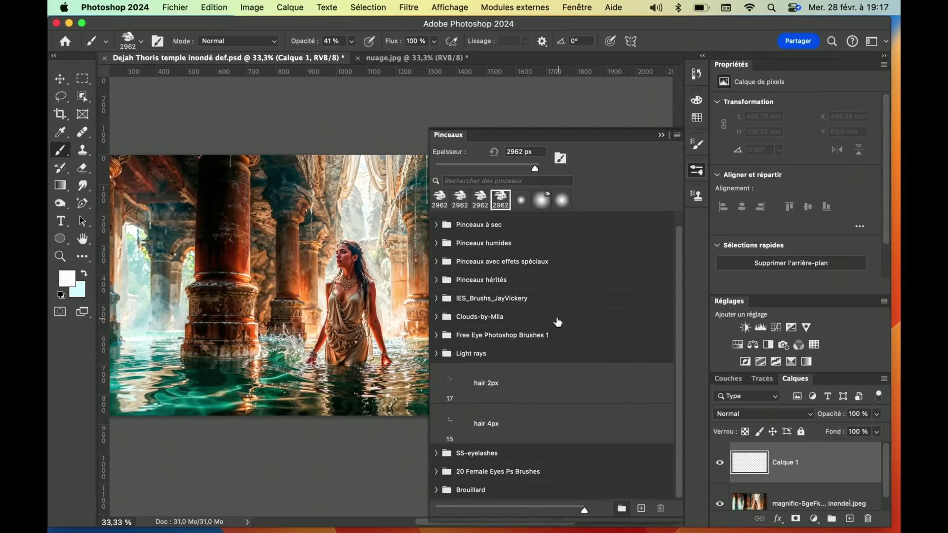
- Delete the IES_Brushs_JayVickery brush group together with its brushes
{"action": "left_click", "coordinate": [544, 299]}
{"action": "left_click", "coordinate": [660, 509]}
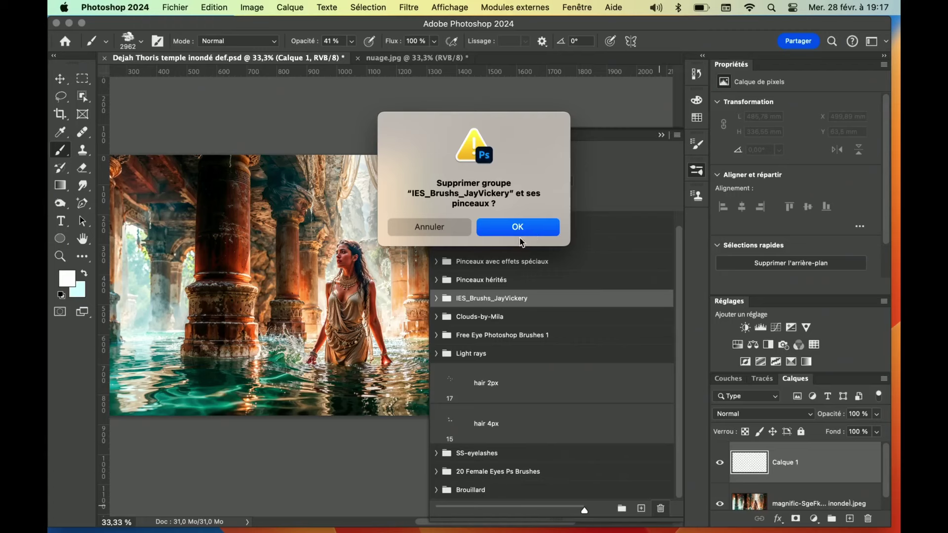
{"action": "left_click", "coordinate": [527, 231]}
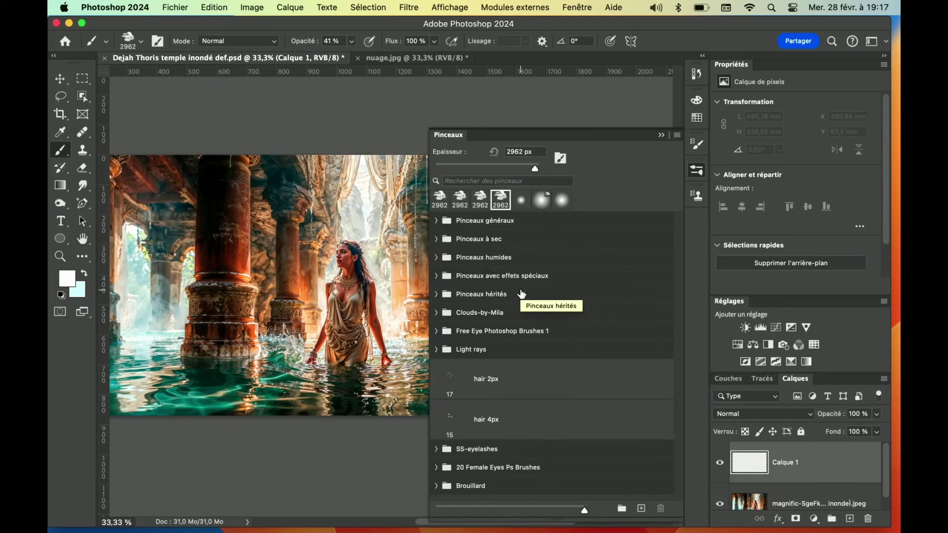
- Expand the Brouillard group, hide the brush list and zoom the temple image to 50%
{"action": "left_click", "coordinate": [677, 135]}
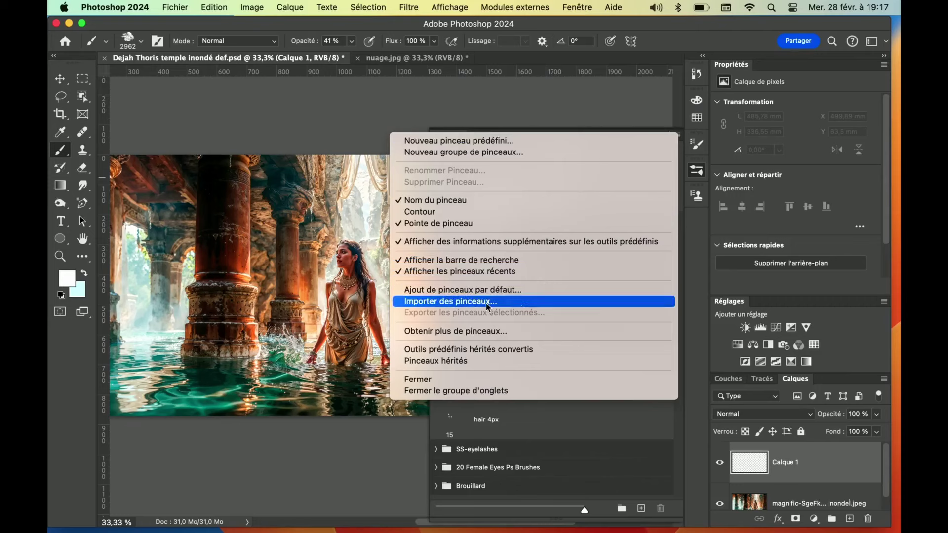
{"action": "left_click", "coordinate": [580, 433]}
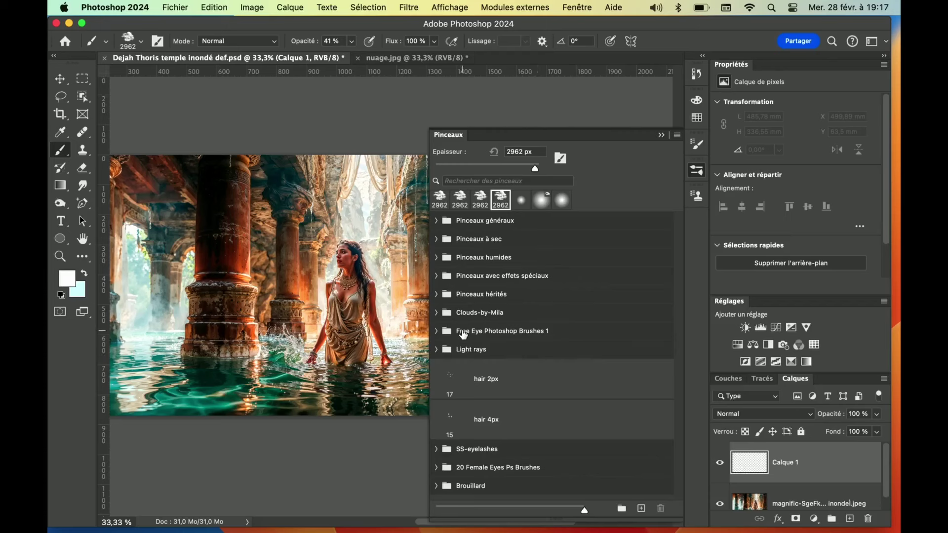
{"action": "left_click", "coordinate": [437, 486]}
{"action": "scroll", "coordinate": [508, 457], "scroll_direction": "down", "scroll_amount": 5}
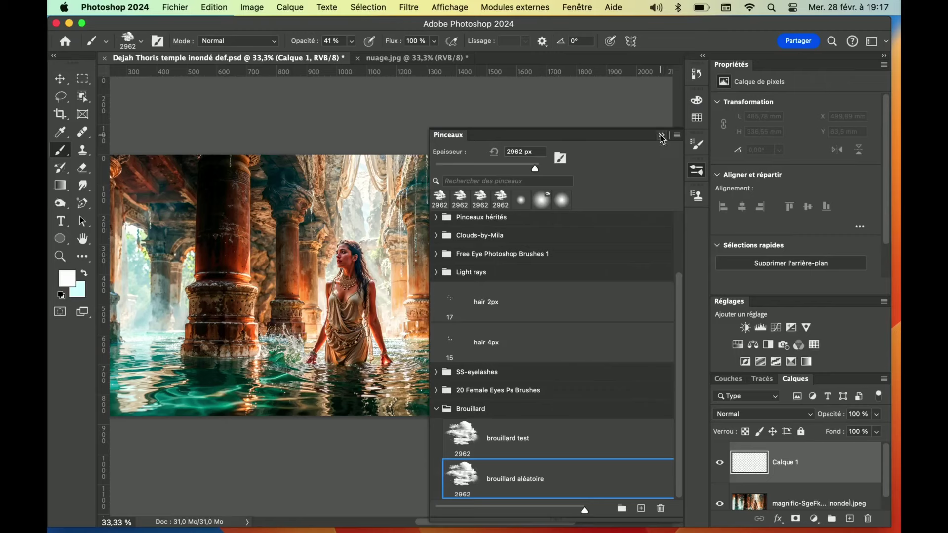
{"action": "left_click", "coordinate": [661, 135]}
{"action": "left_click", "coordinate": [400, 306]}
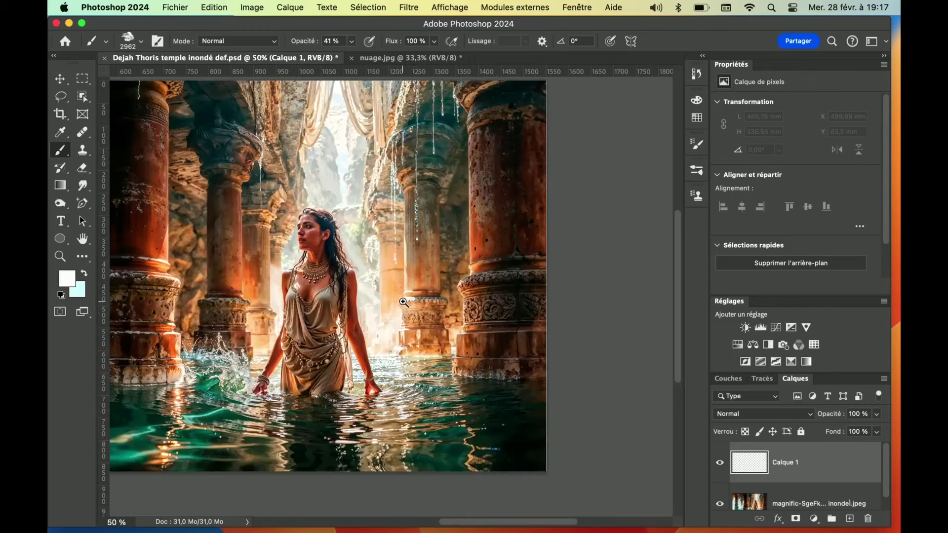
- Rename the Calque 1 fog layer to 'brouillard'
{"action": "mouse_move", "coordinate": [373, 315]}
{"action": "left_mouse_down"}
{"action": "mouse_move", "coordinate": [503, 315]}
{"action": "mouse_move", "coordinate": [497, 325]}
{"action": "left_mouse_up"}
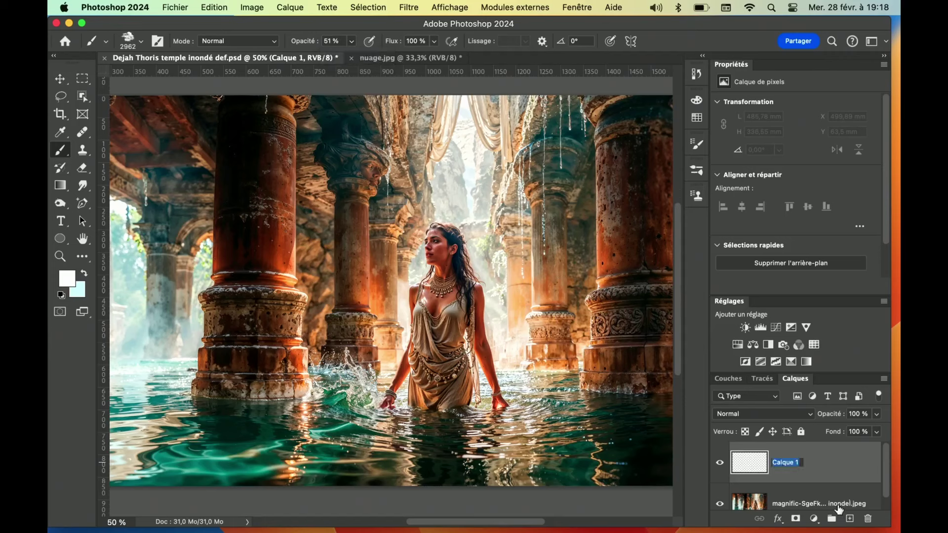
{"action": "type", "text": "brouillard "}
{"action": "type", "text": "1"}
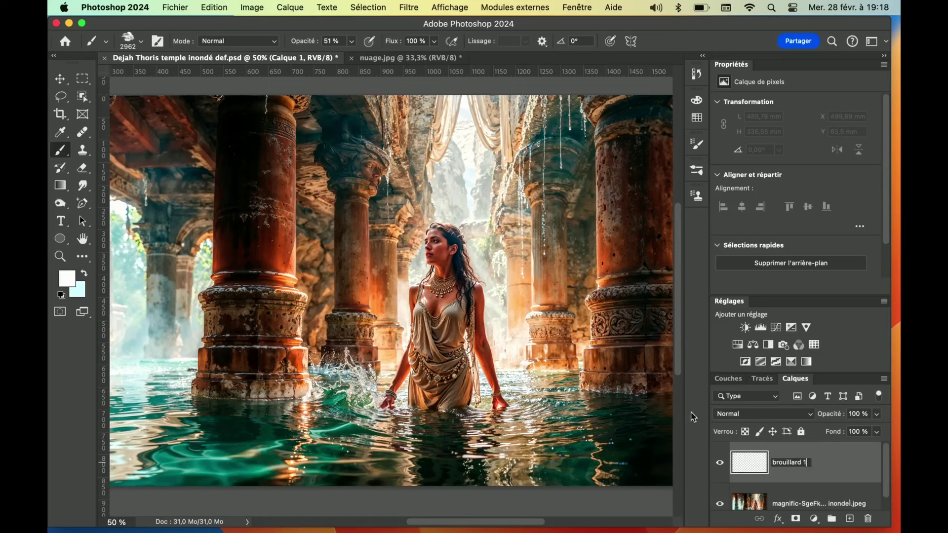